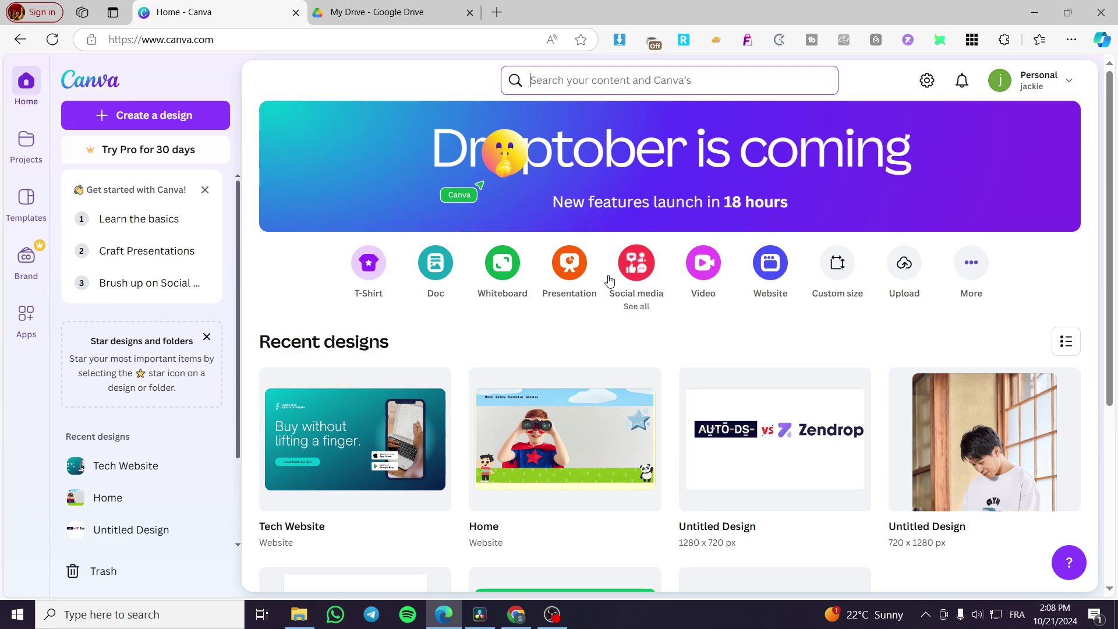
- Search designs for 'website' and open the Tech Website design
scroll(594, 324, "down", 3)
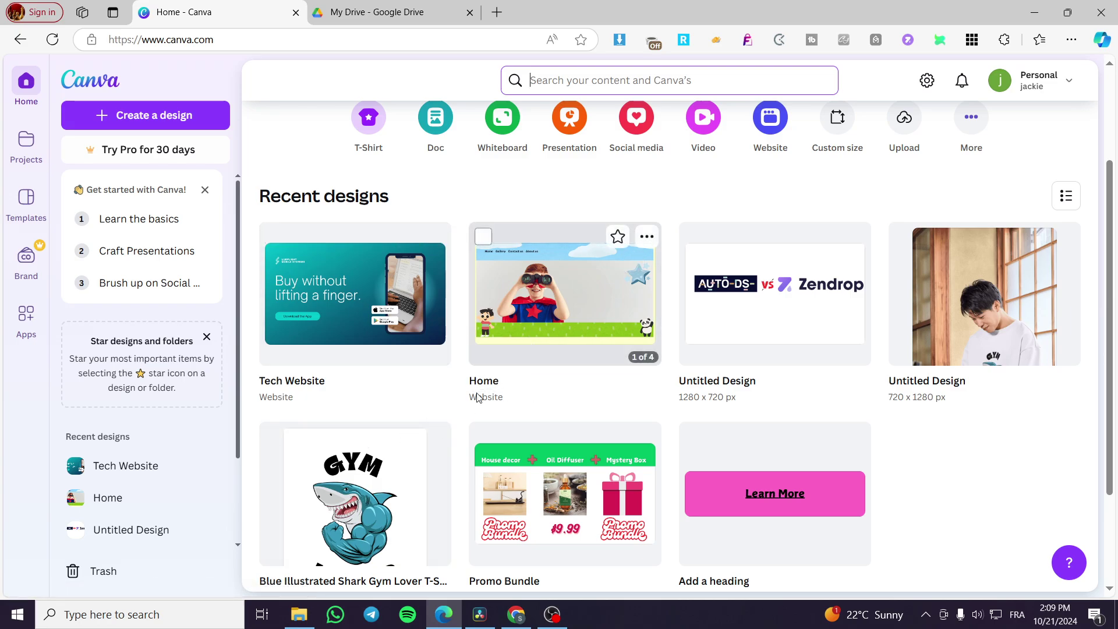
scroll(524, 408, "up", 3)
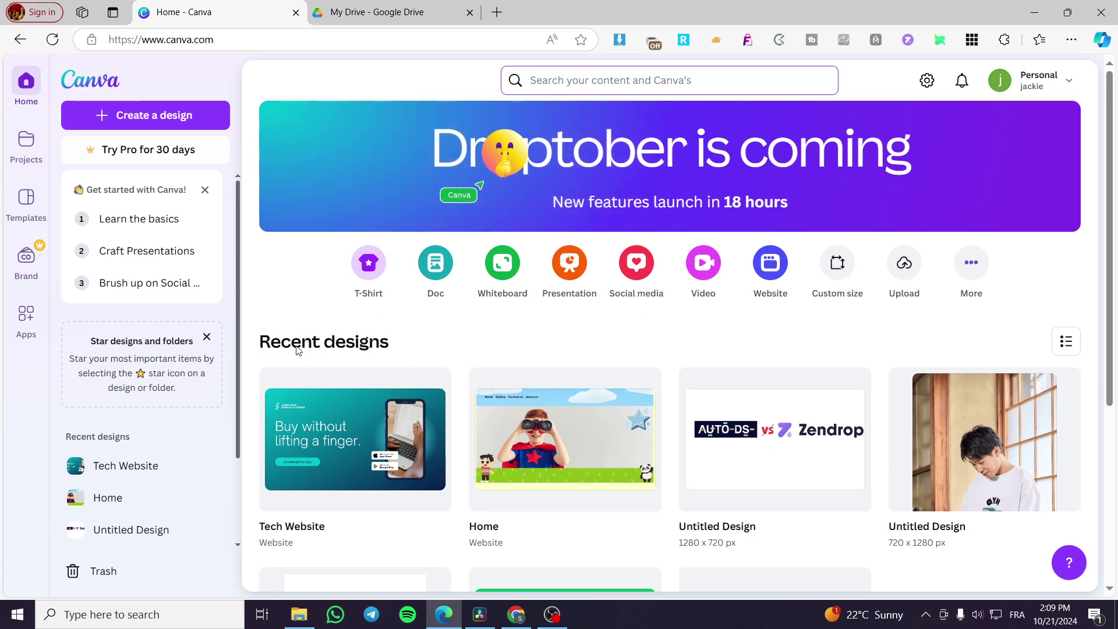
left_click(601, 80)
type("webs")
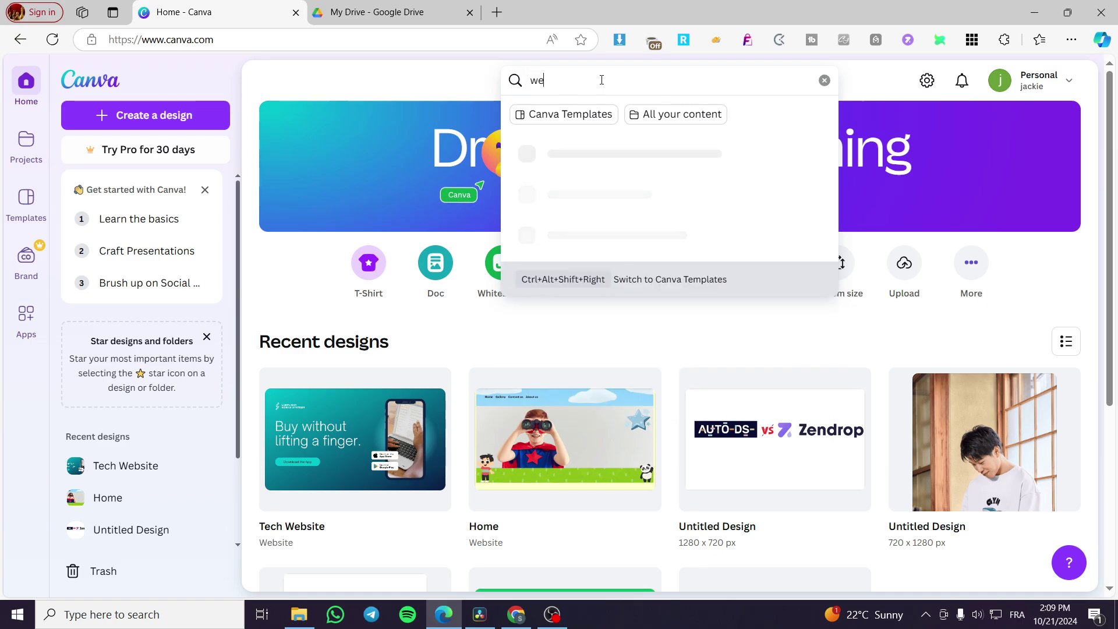
type("ite")
key("Return")
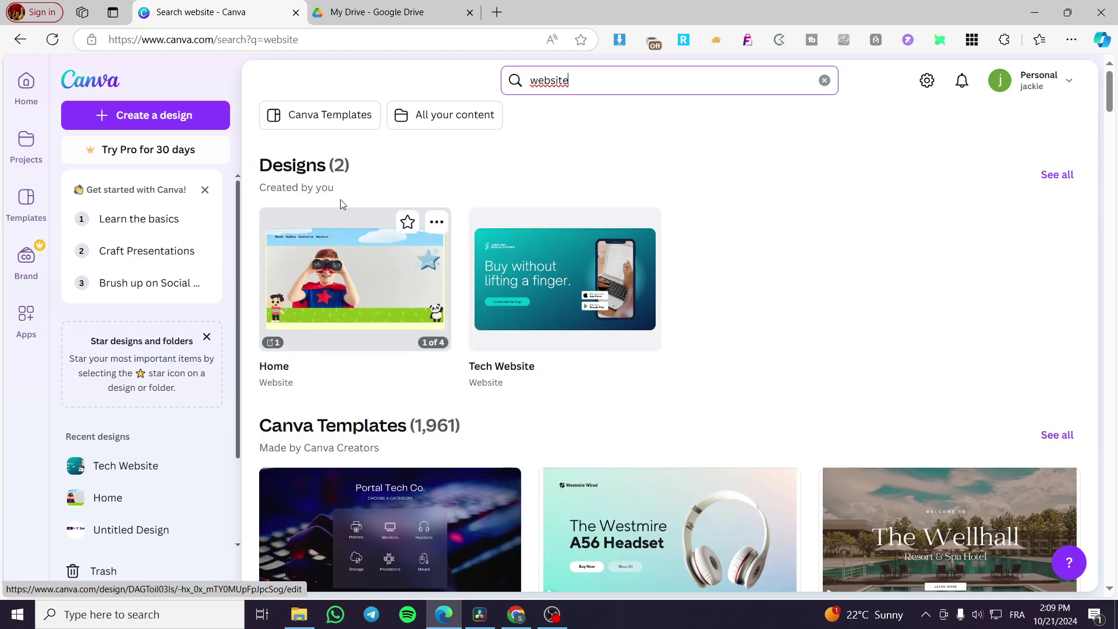
scroll(352, 213, "down", 1)
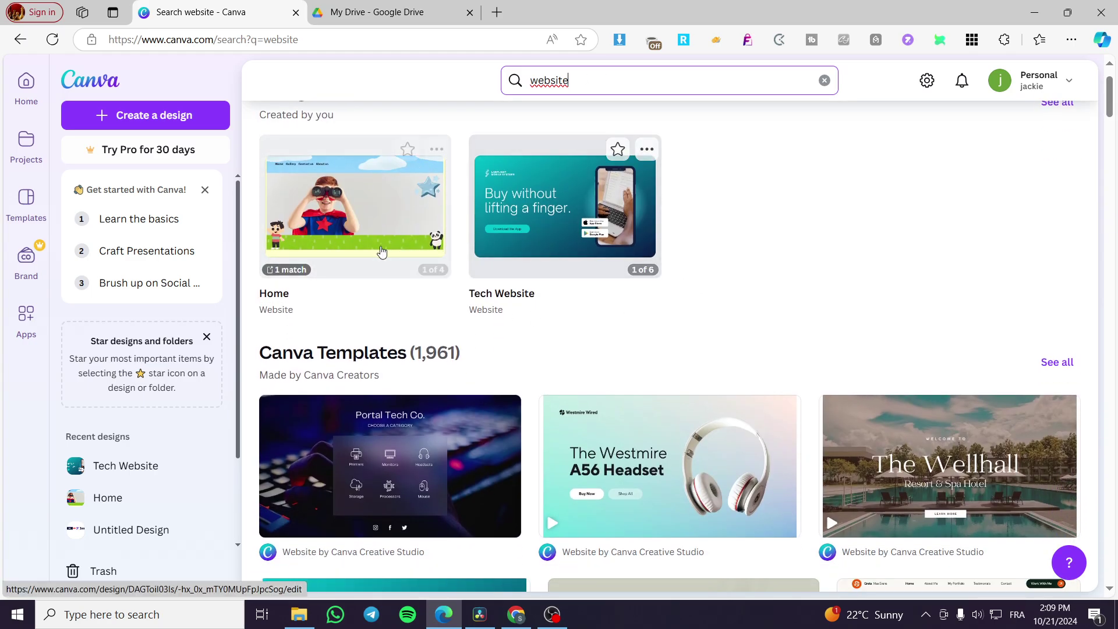
scroll(605, 298, "down", 3)
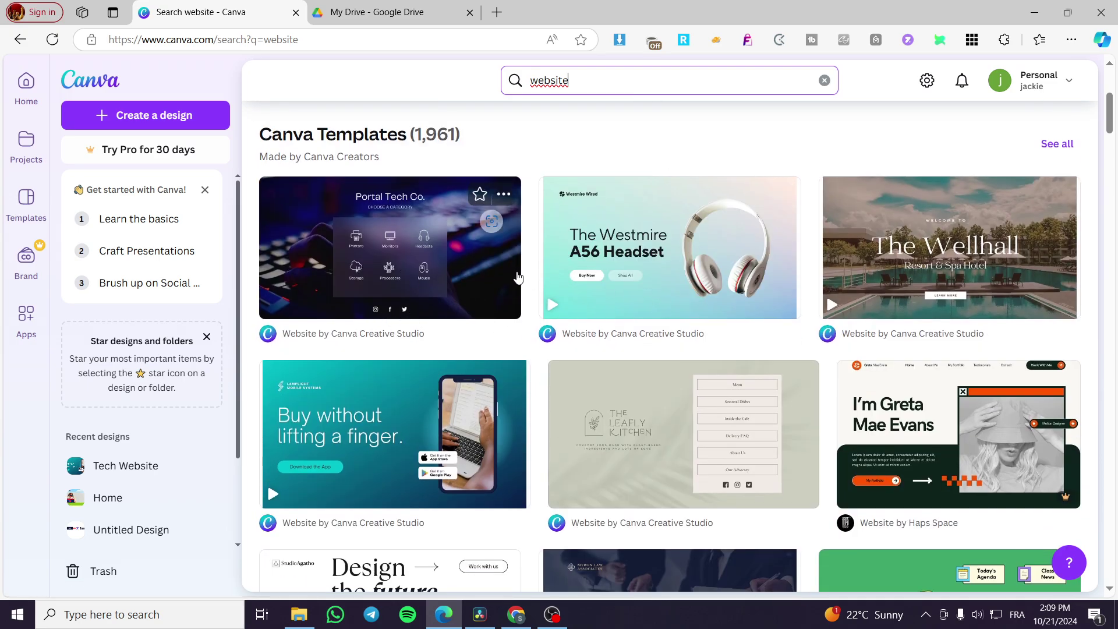
scroll(561, 260, "up", 4)
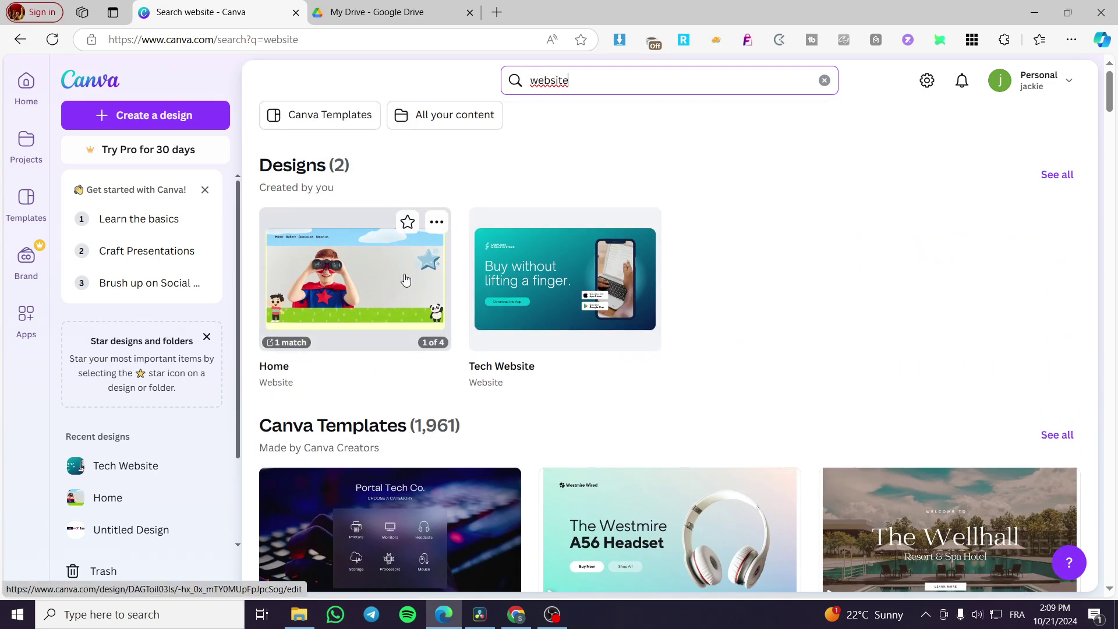
left_click(560, 282)
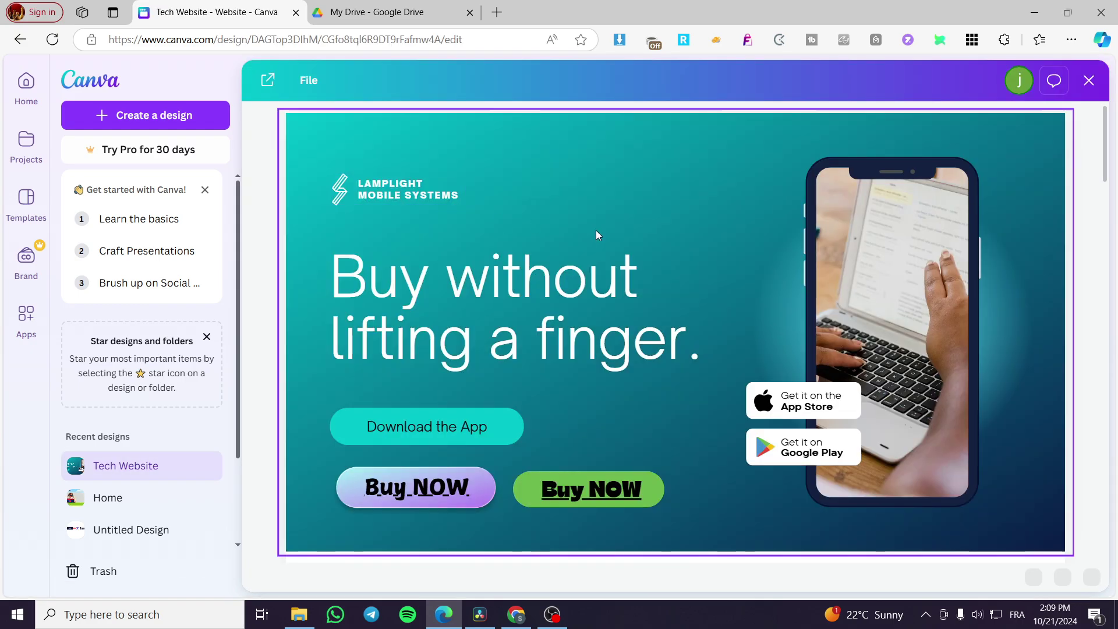
- Open the Canva home page in a second browser tab and switch to it
right_click(102, 89)
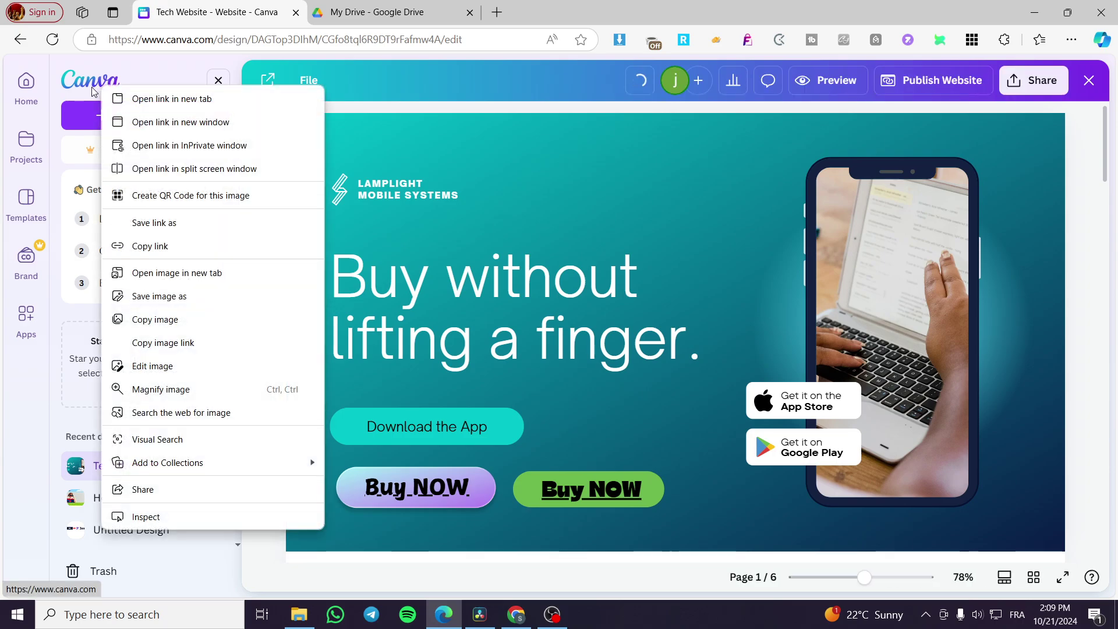
left_click(139, 99)
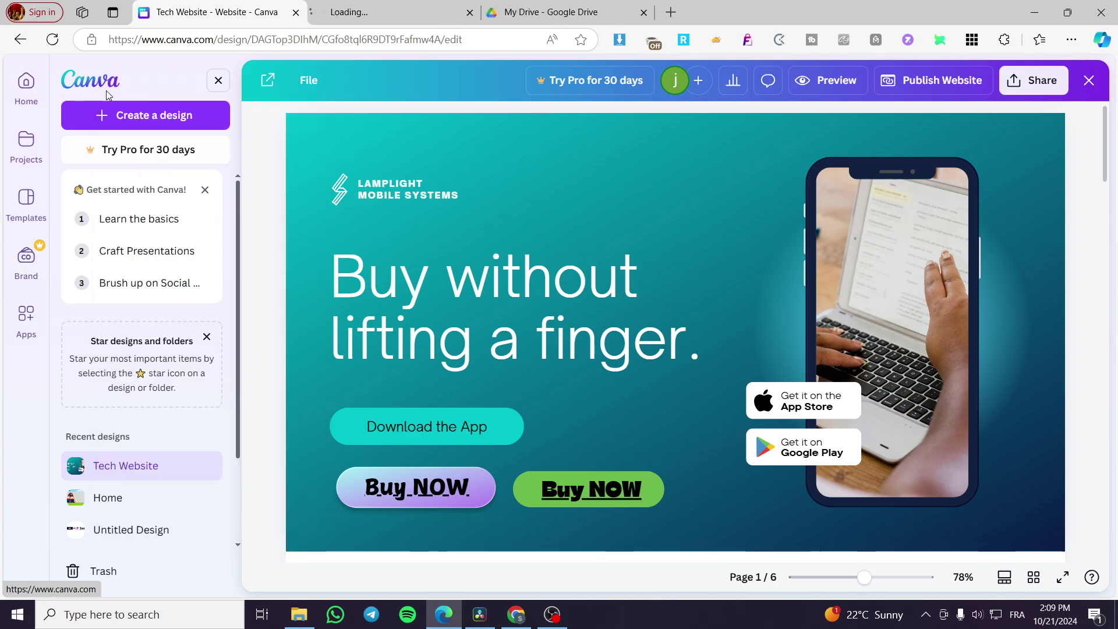
left_click(366, 12)
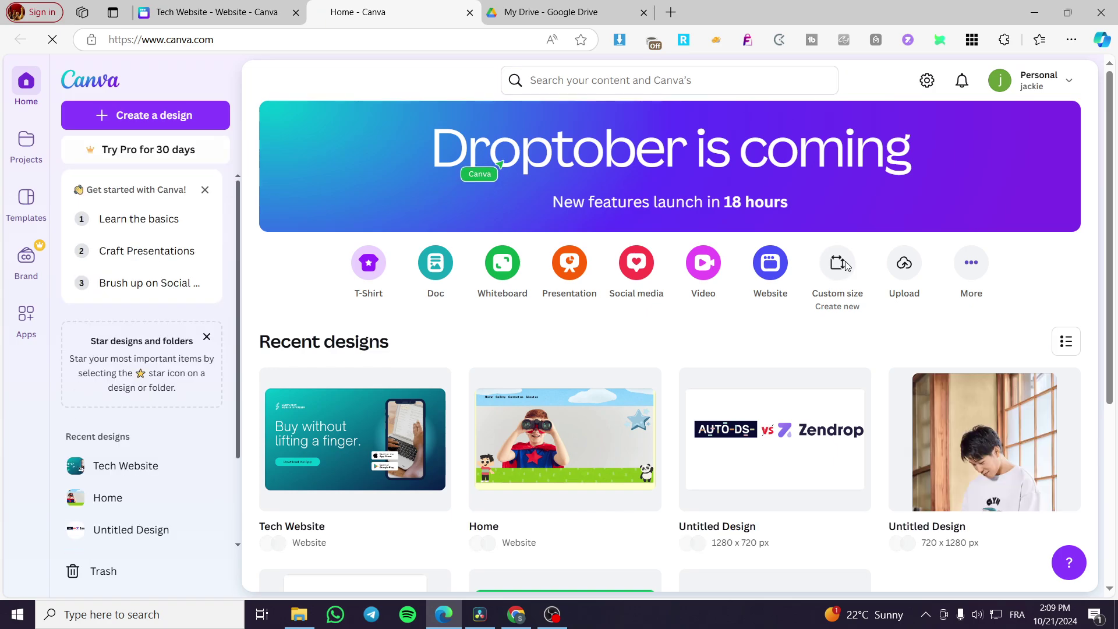
- Create a custom-size design of 1280 px width and 720 px height
left_click(845, 266)
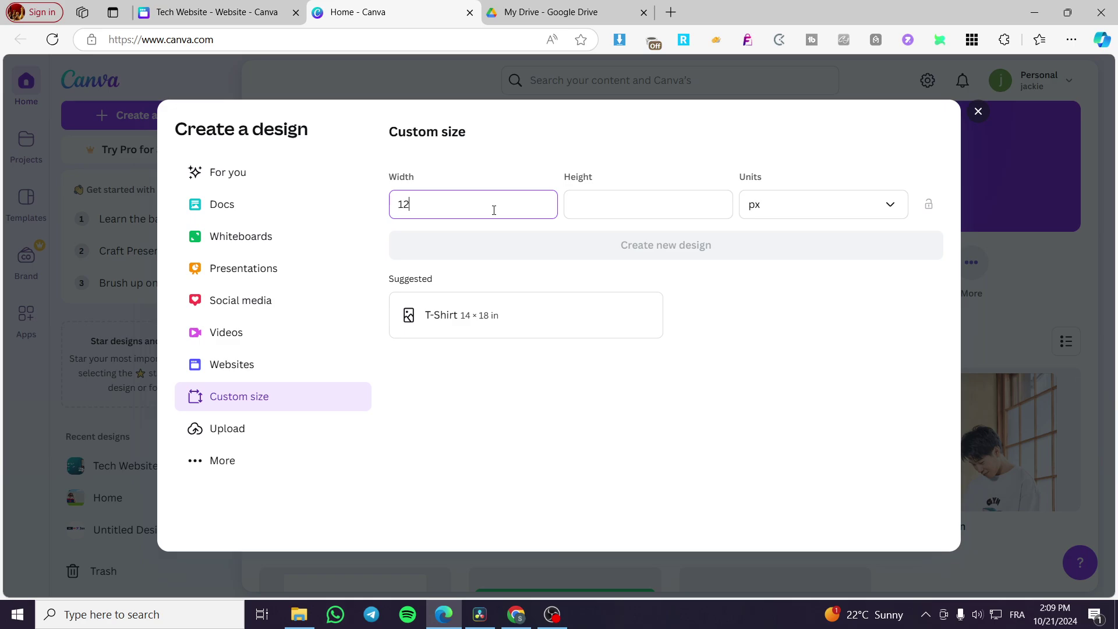
key("Tab")
type("720")
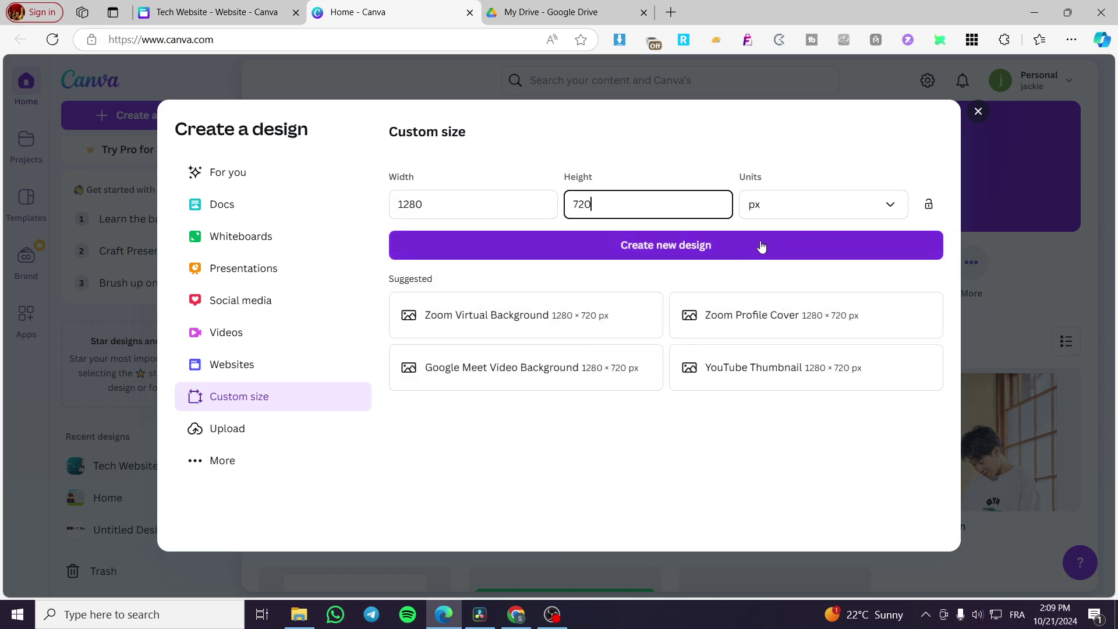
left_click(678, 252)
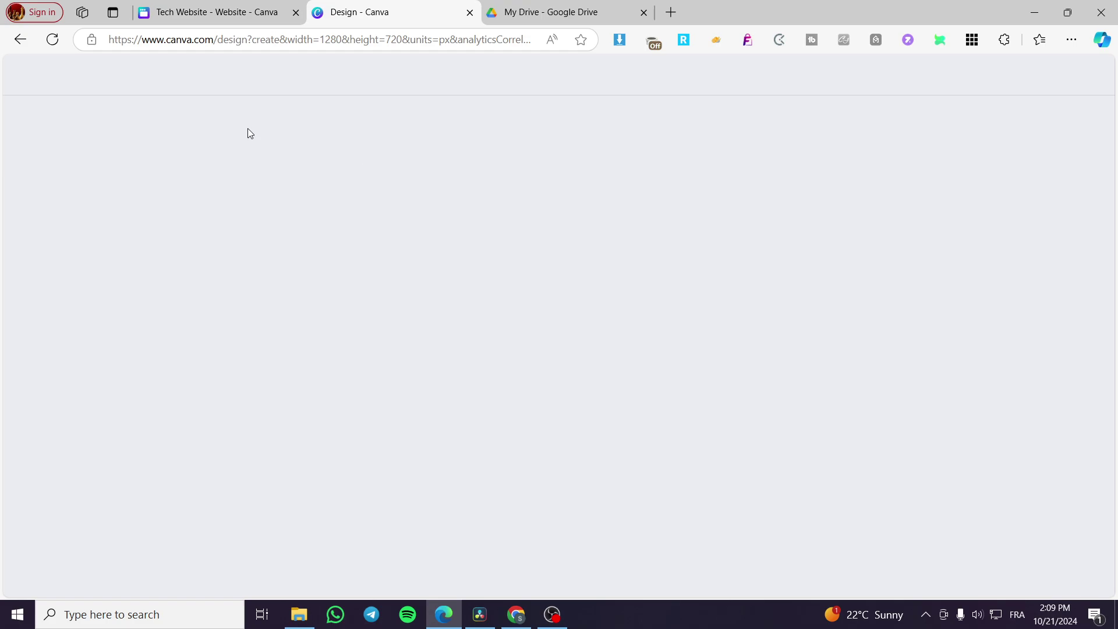
- Close the side menu in the Tech Website design tab
key("ctrl+shift+Tab")
scroll(547, 397, "down", 5)
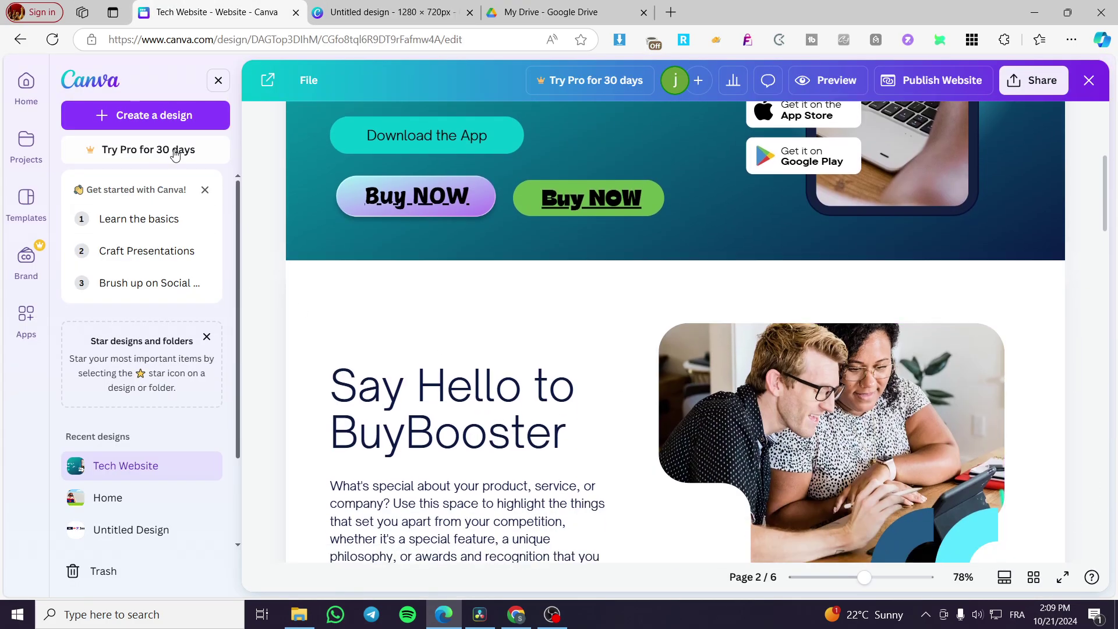
left_click(220, 80)
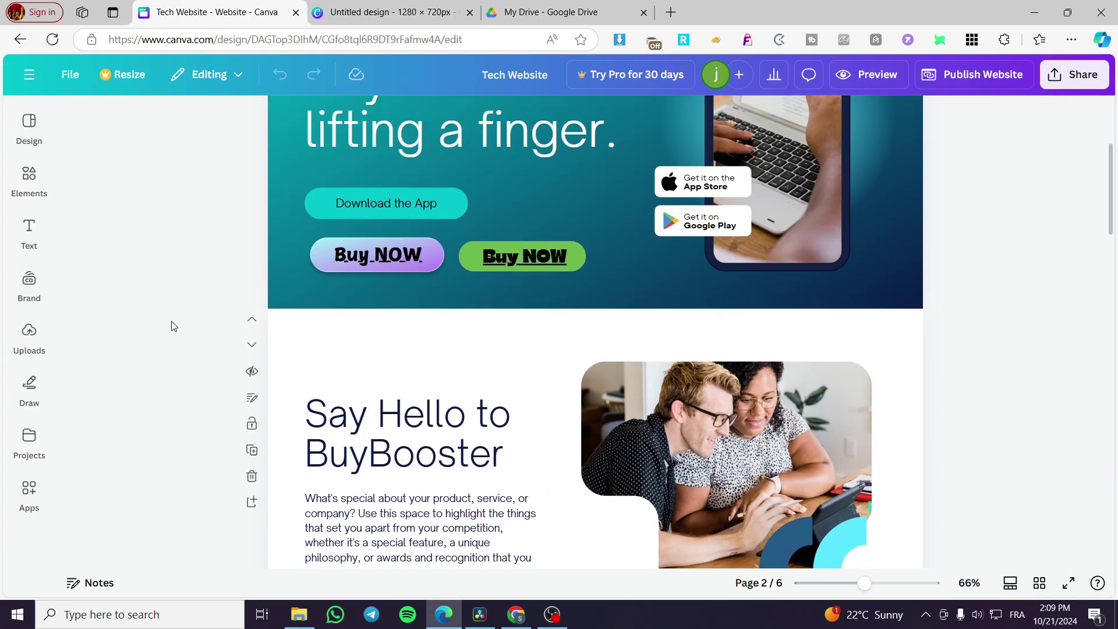
- In the untitled design, search the Elements library for 'photo'
left_click(390, 12)
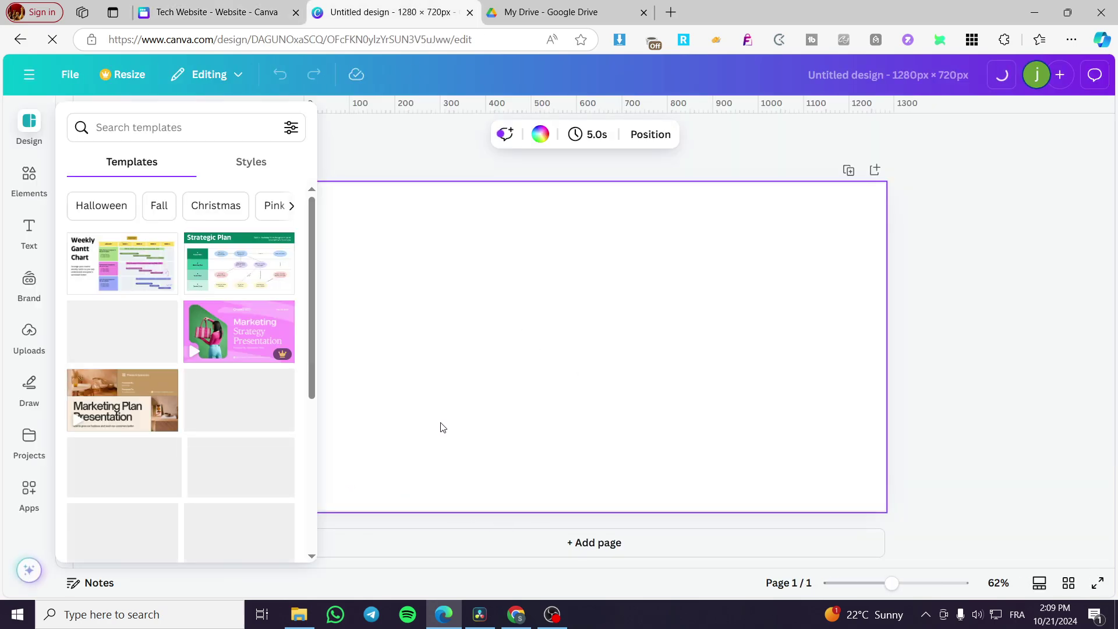
left_click(29, 175)
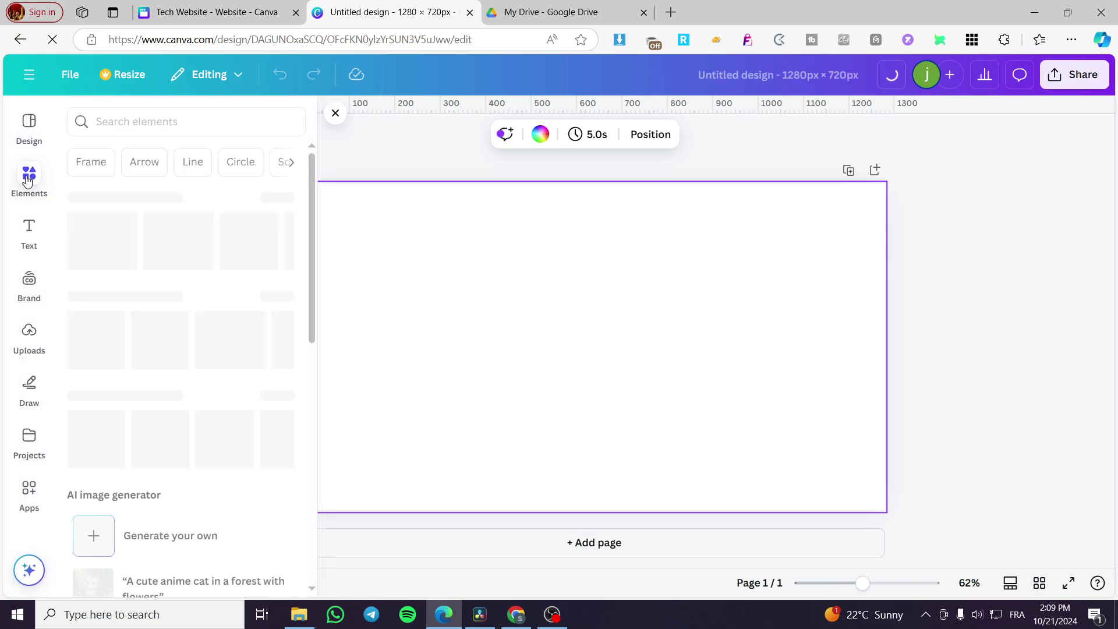
left_click(149, 121)
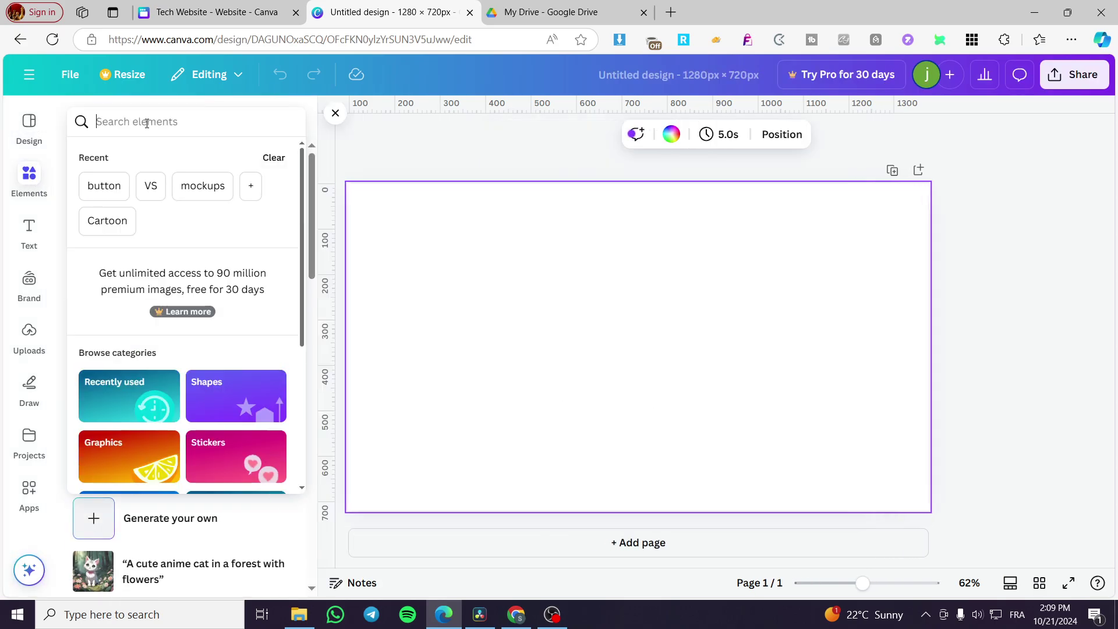
type("photo")
key("Return")
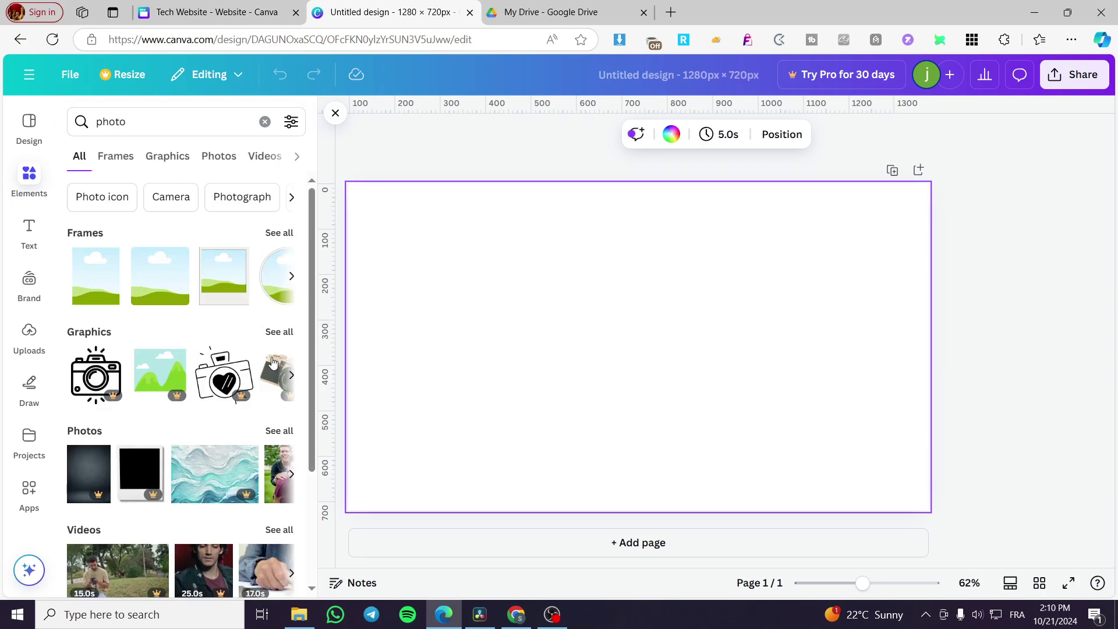
- Fill page 1 with the fern photo from the Photos results
left_click(278, 440)
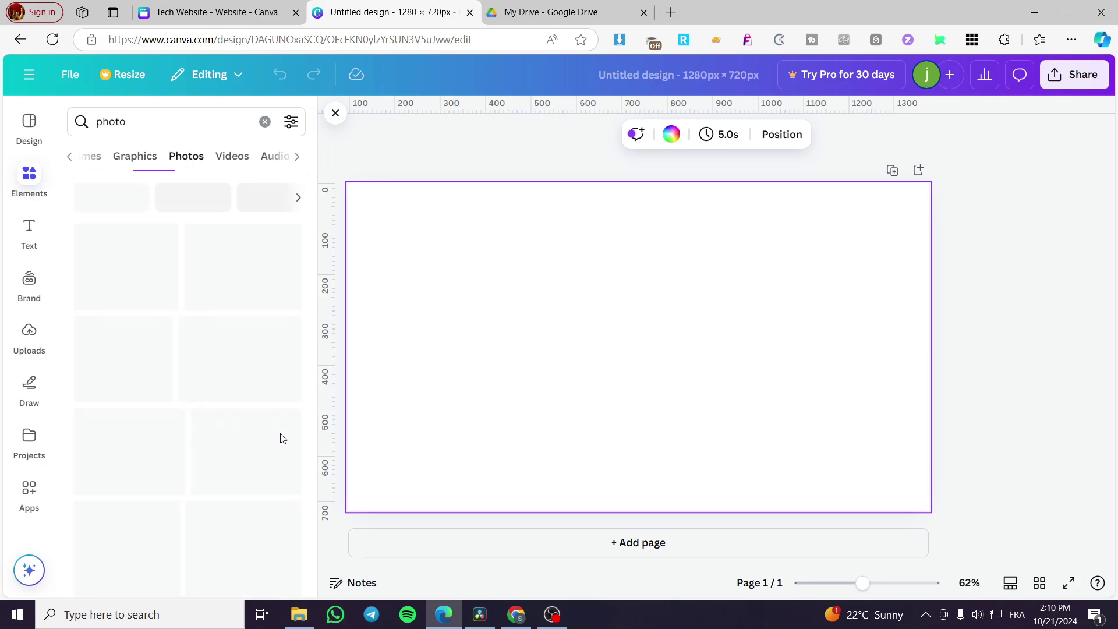
left_click_drag(344, 428, 527, 352)
left_click_drag(745, 454, 998, 466)
- Add page 2 and resize the pink-sky Eiffel Tower photo to fill it
left_click(663, 538)
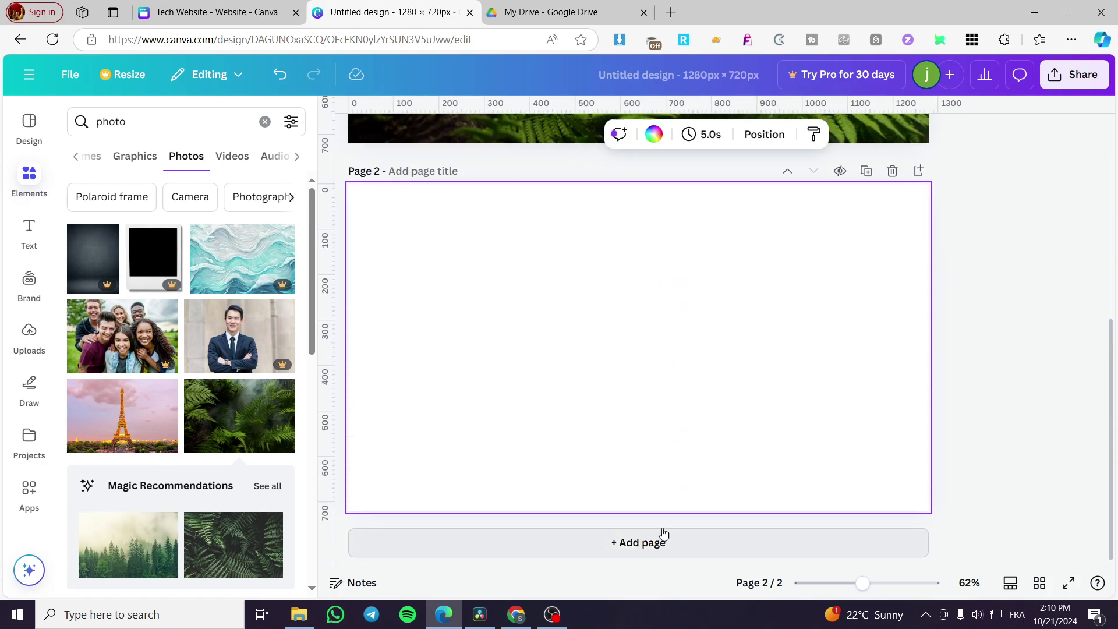
left_click(150, 419)
left_click_drag(696, 384, 602, 353)
left_click_drag(740, 446, 1000, 477)
left_click_drag(660, 416, 648, 373)
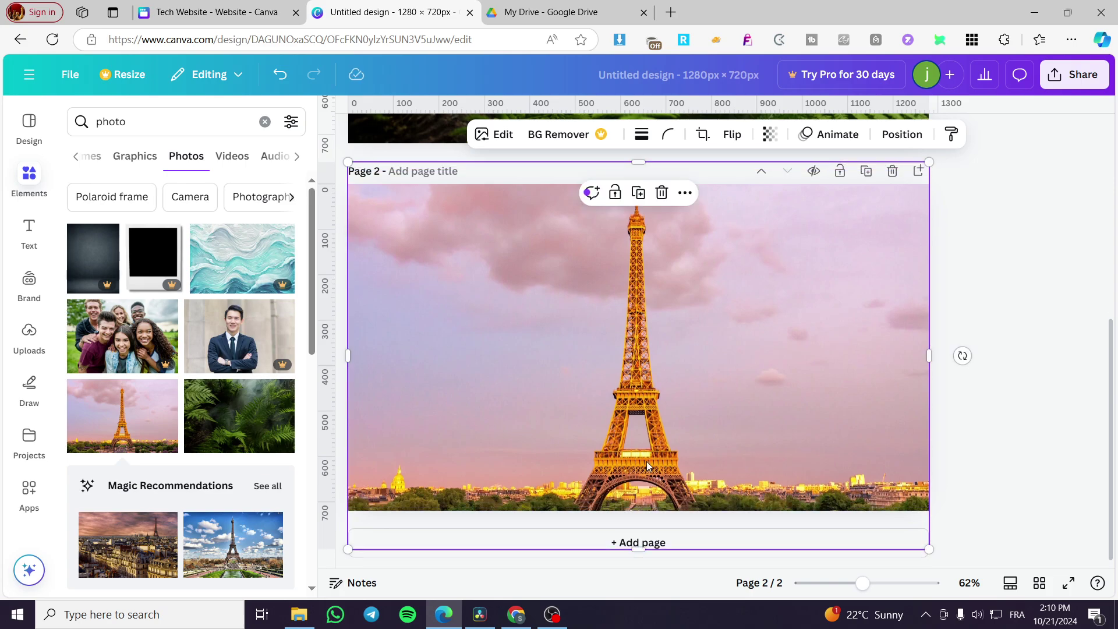
left_click_drag(638, 547, 638, 504)
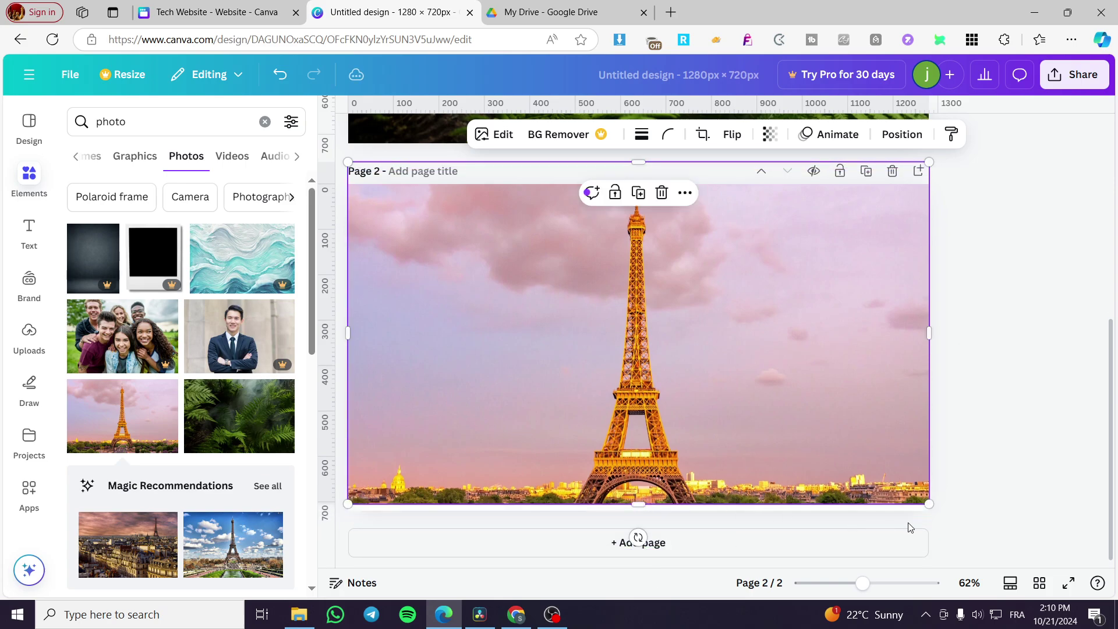
left_click_drag(929, 502, 902, 487)
left_click_drag(622, 485, 623, 511)
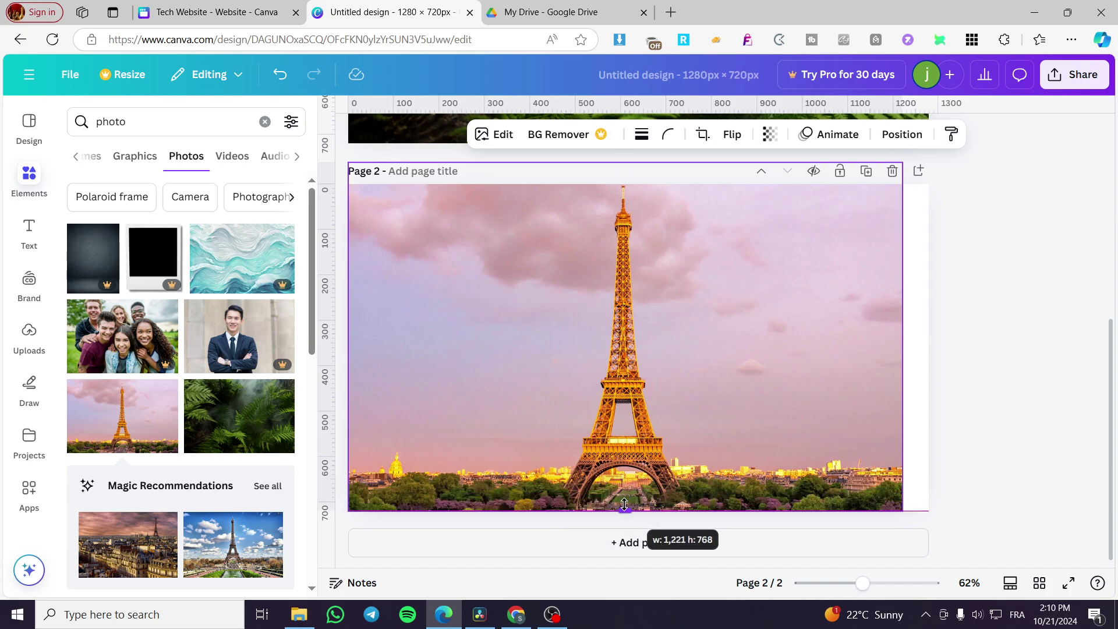
left_click_drag(902, 342, 928, 337)
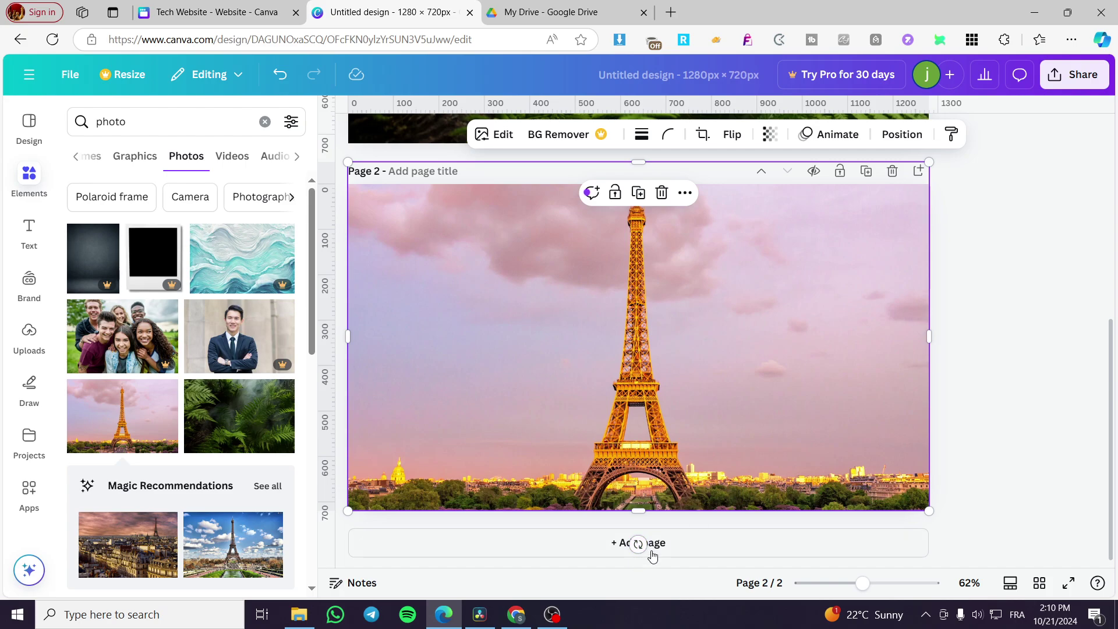
scroll(246, 442, "down", 4)
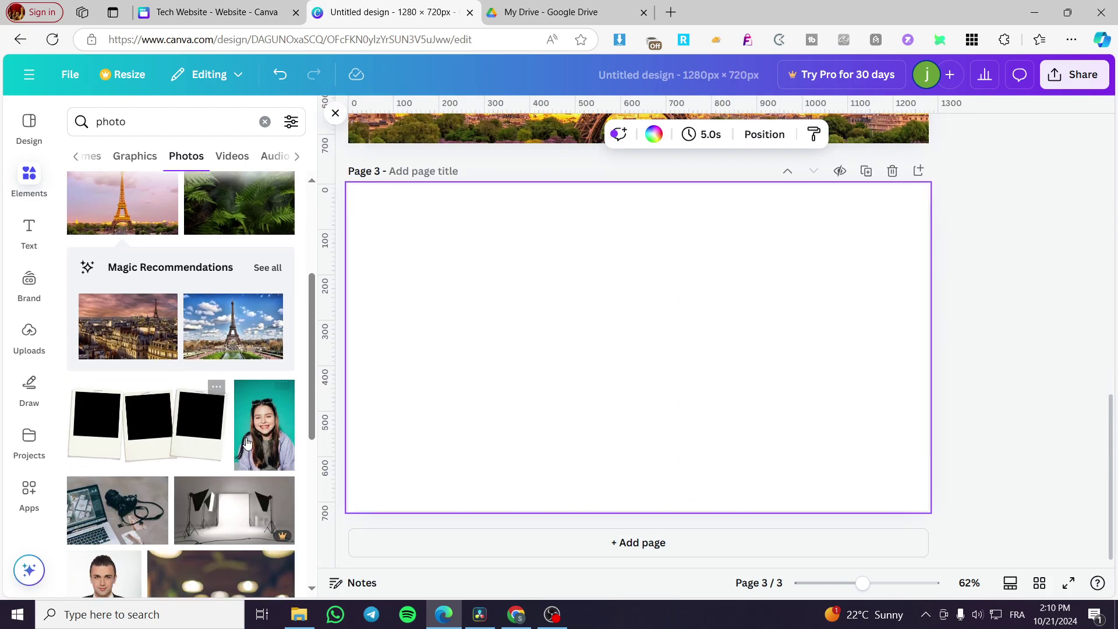
- Fill page 3 with the blue-sky Eiffel Tower photo
left_click(249, 348)
left_click_drag(707, 324, 614, 291)
left_click_drag(741, 445, 839, 511)
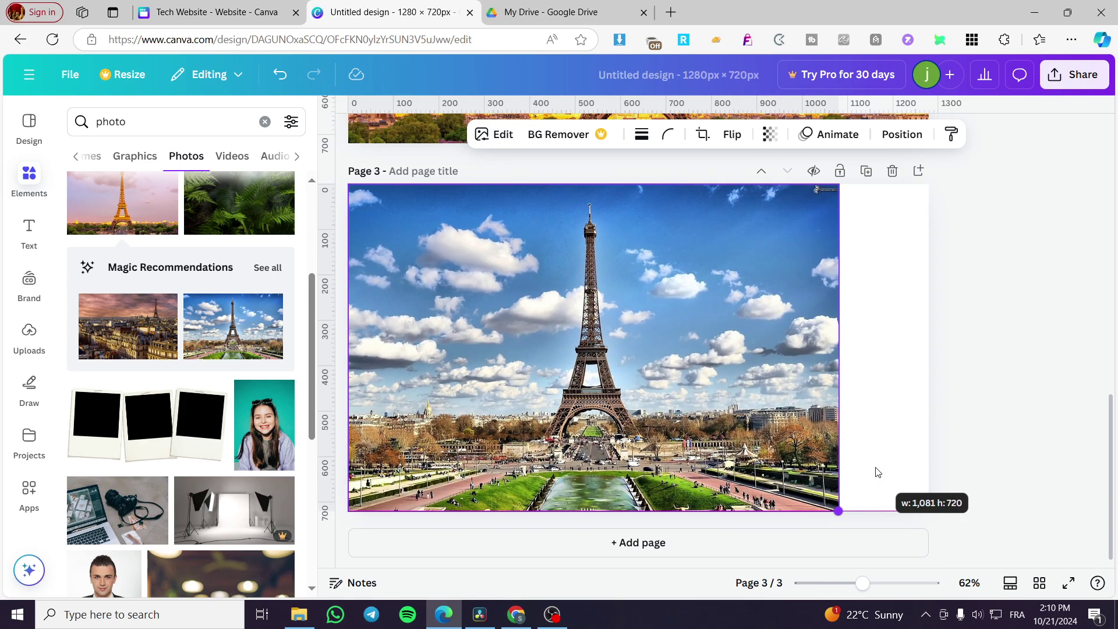
left_click_drag(838, 351, 929, 350)
- Add page 4 and place the laptop-and-camera photo at its top-left corner
left_click(794, 547)
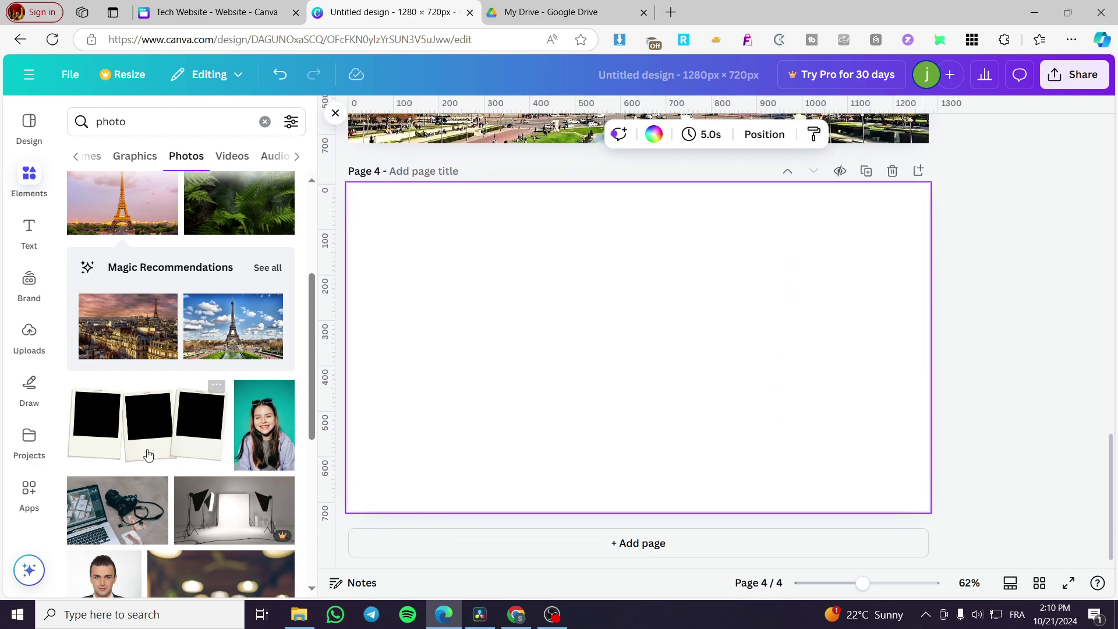
scroll(219, 464, "down", 3)
left_click(133, 381)
left_click_drag(738, 332, 650, 299)
left_click_drag(740, 447, 990, 448)
left_click(990, 468)
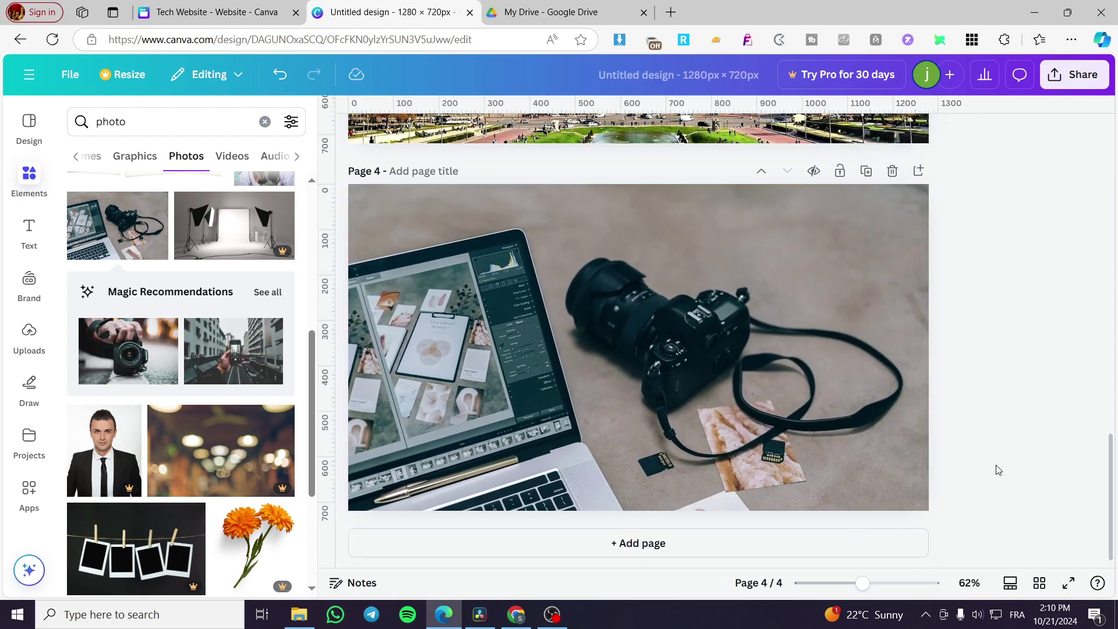
scroll(936, 466, "up", 15)
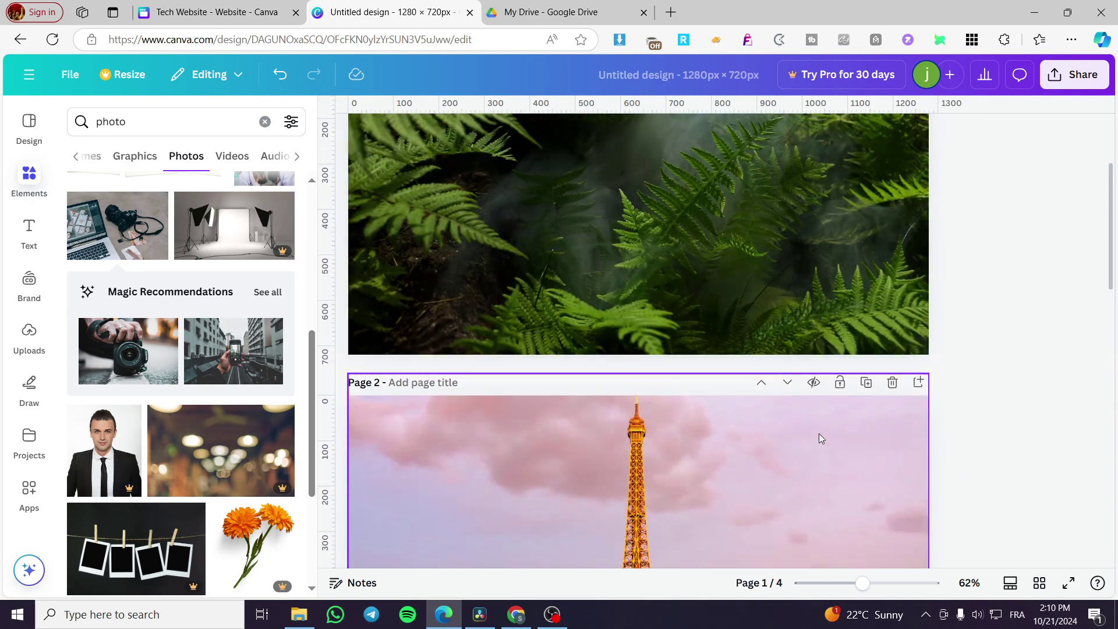
scroll(679, 421, "down", 12)
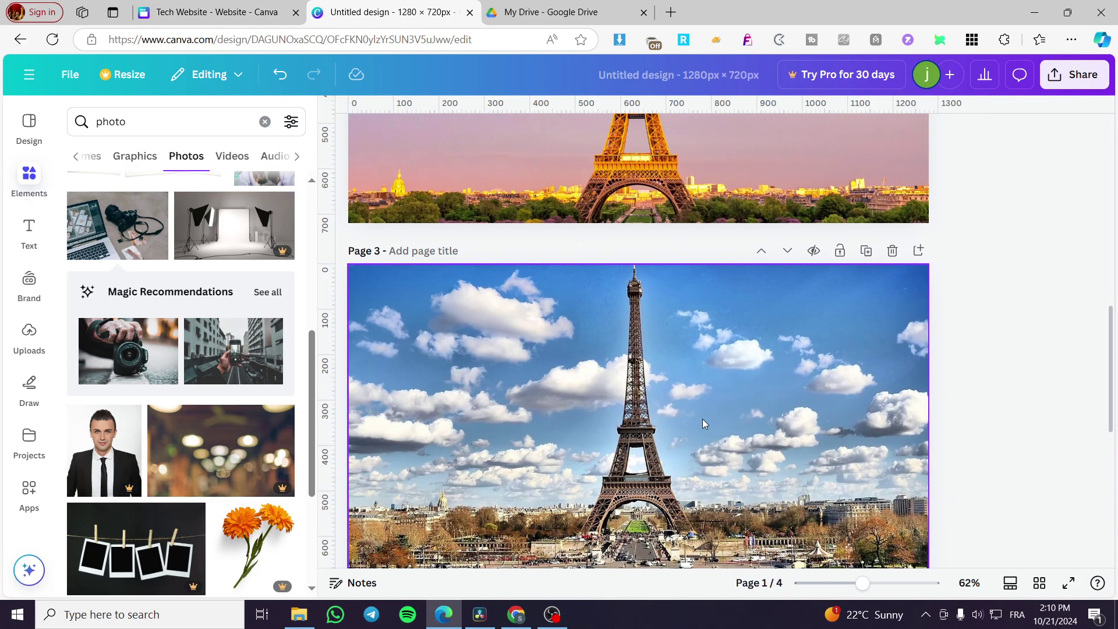
scroll(833, 373, "up", 12)
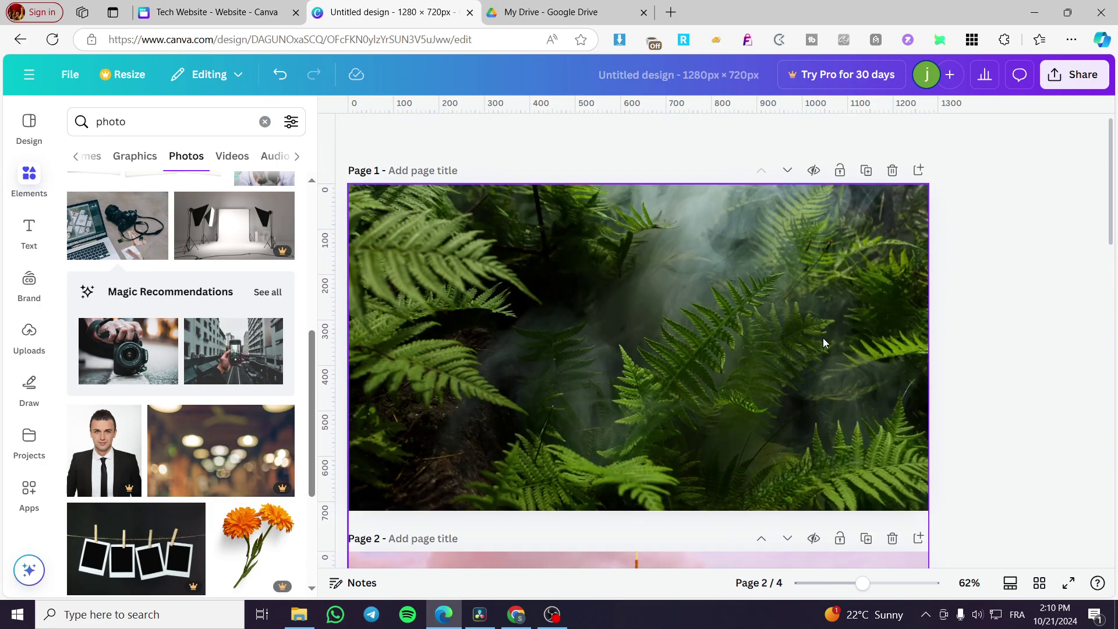
left_click(1073, 74)
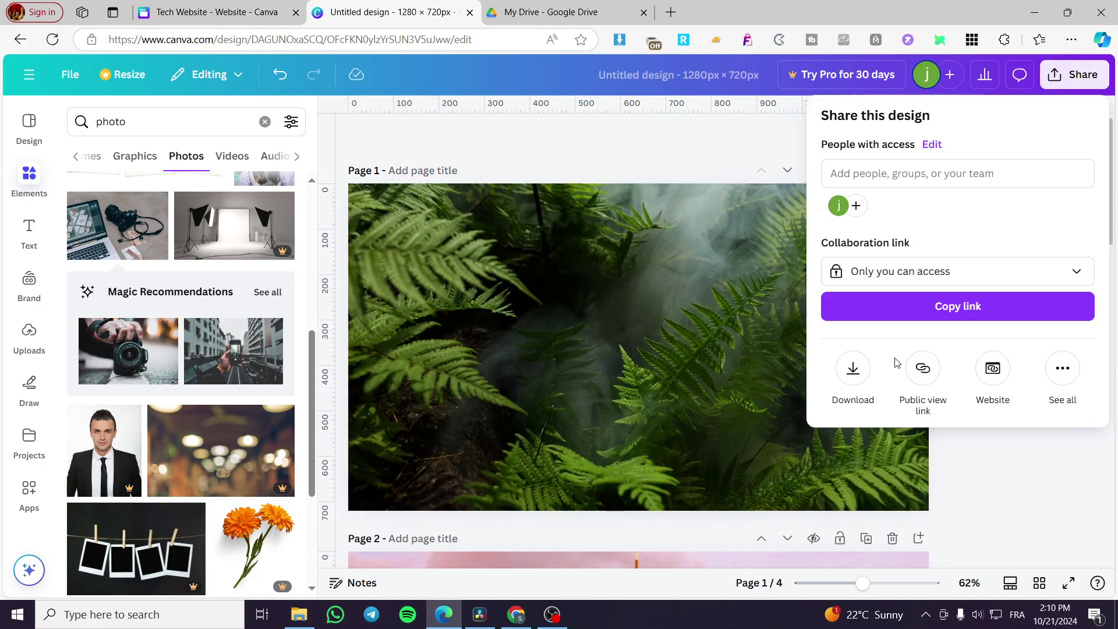
- Generate embed links for the photo design and copy the smart embed link
left_click(1064, 371)
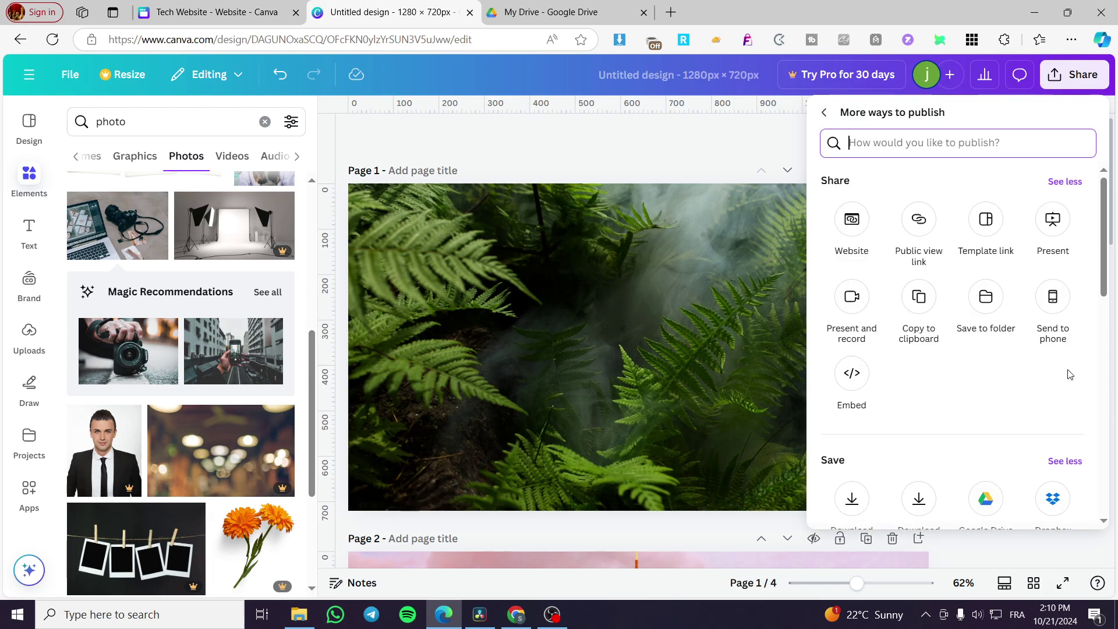
left_click(867, 374)
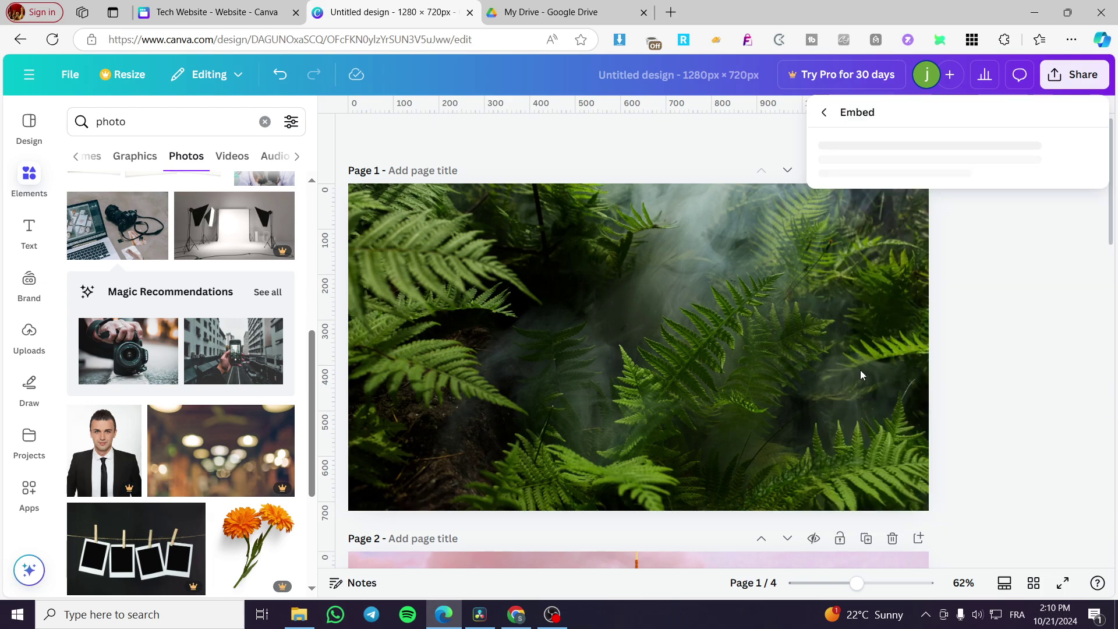
left_click(964, 208)
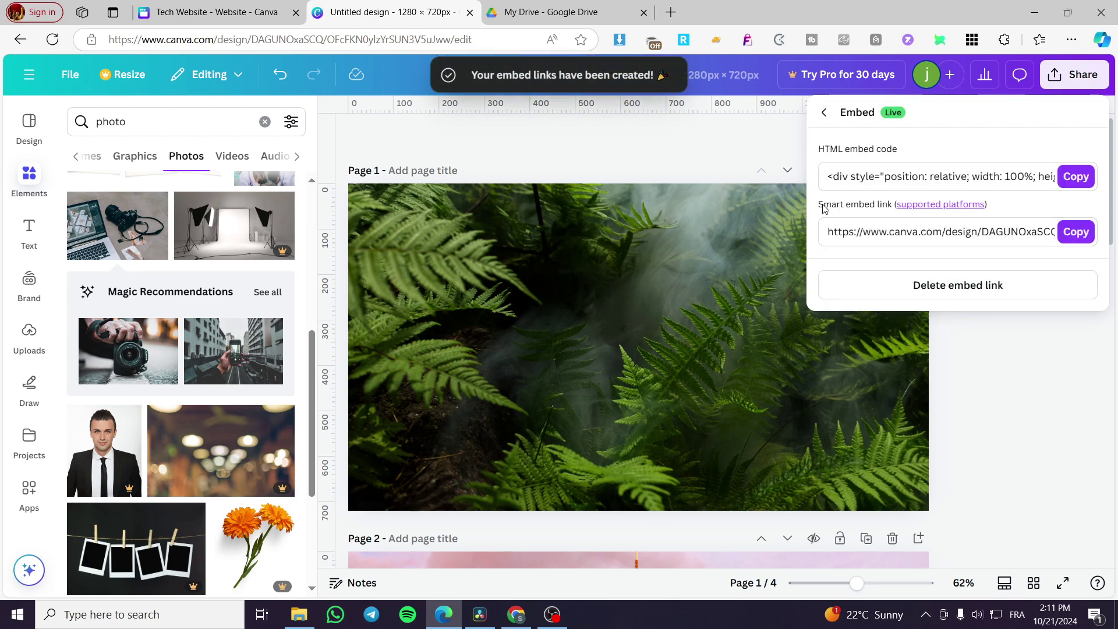
left_click(919, 186)
left_click(1082, 234)
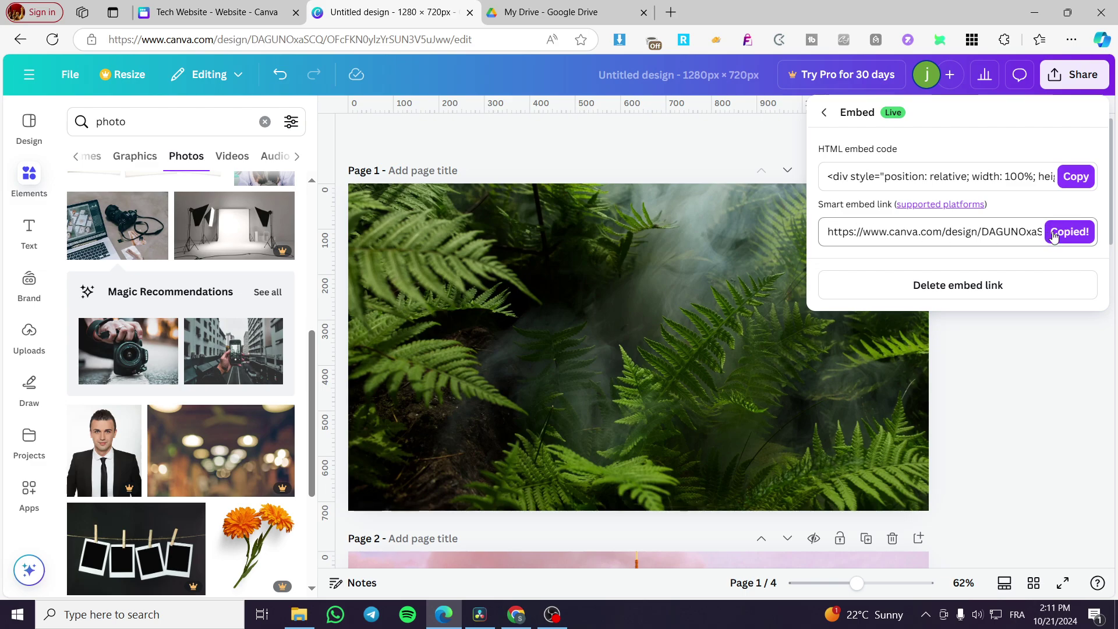
- Return to the Tech Website design and search the Apps panel for 'Embed'
left_click(233, 12)
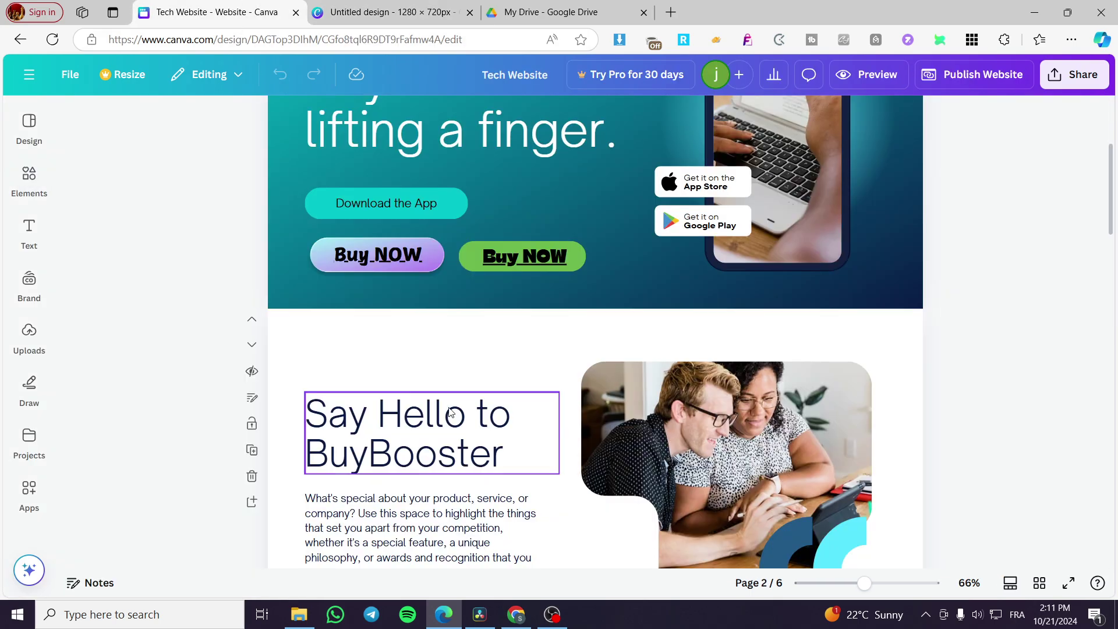
scroll(609, 448, "down", 8)
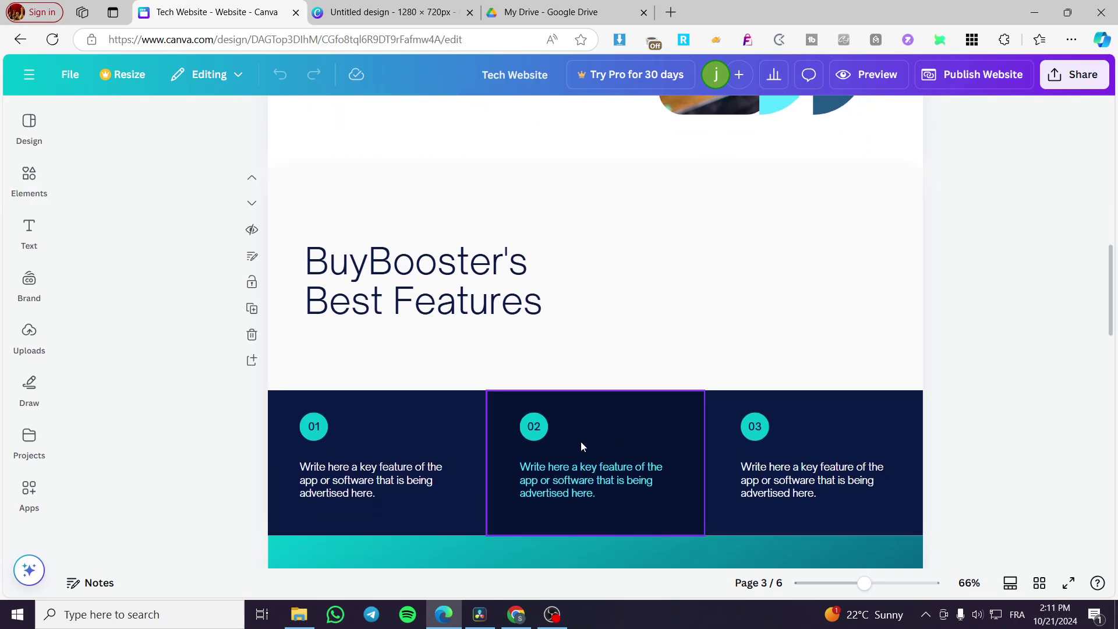
scroll(581, 441, "down", 5)
scroll(576, 417, "up", 7)
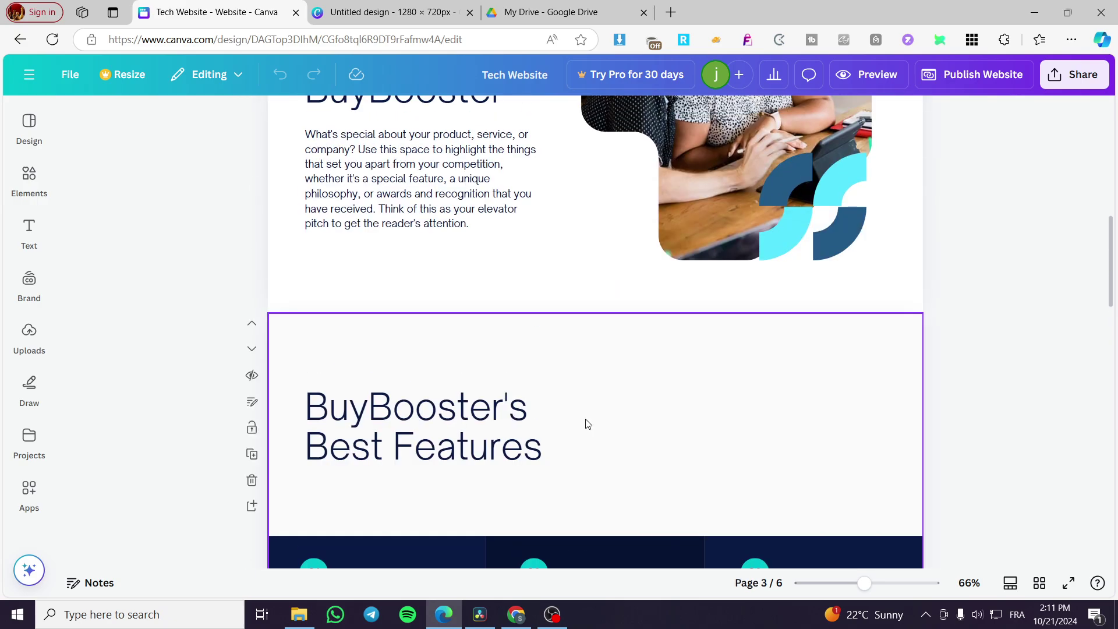
scroll(584, 420, "up", 15)
left_click(29, 230)
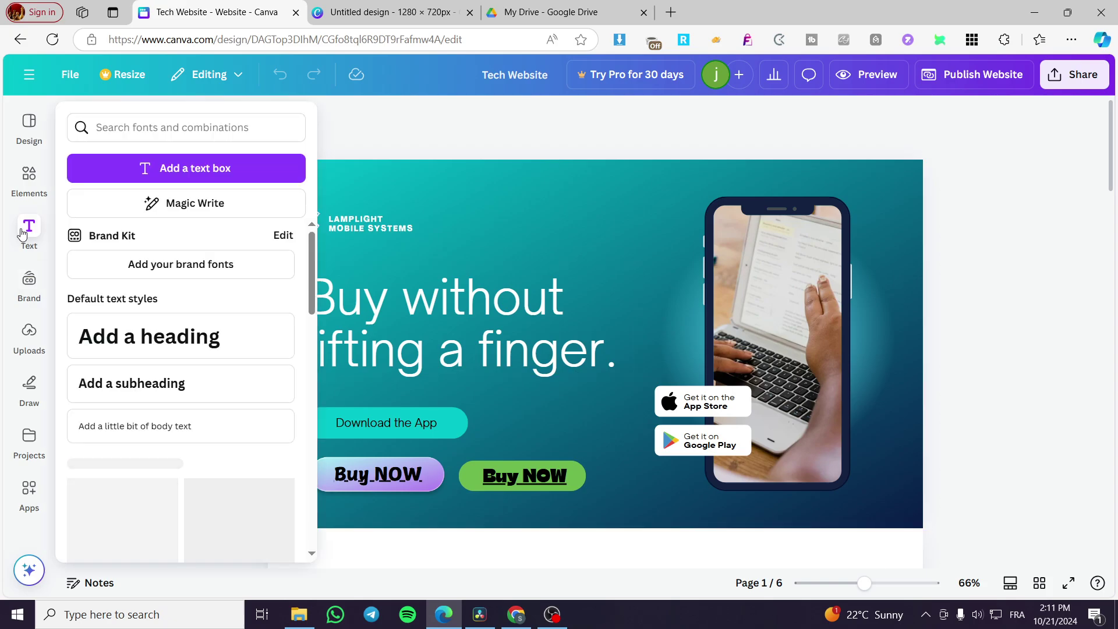
left_click(32, 493)
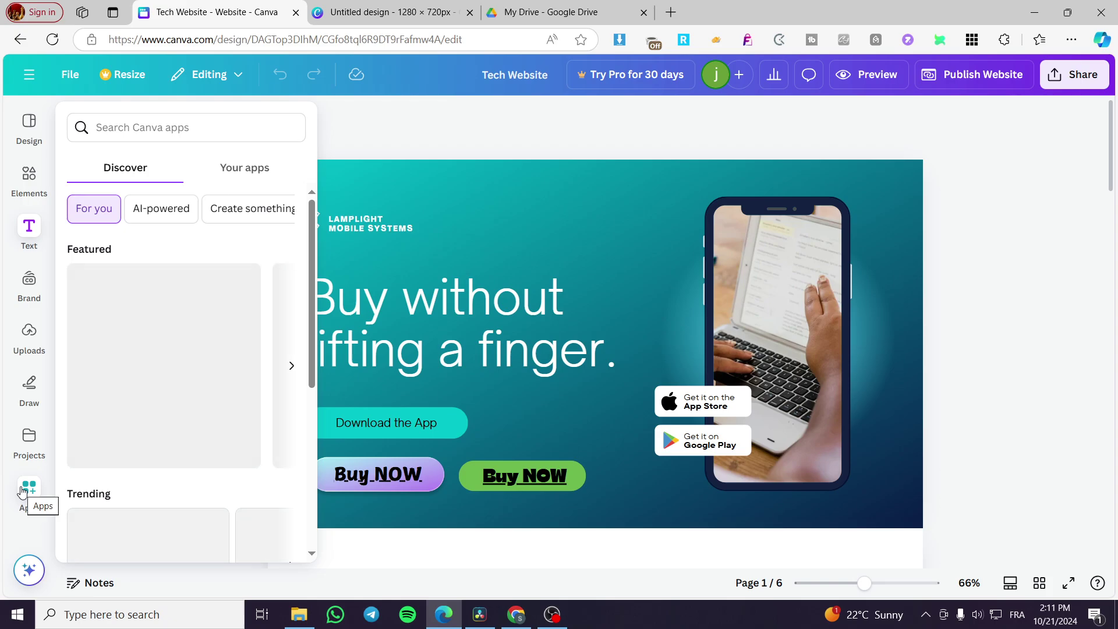
left_click(131, 129)
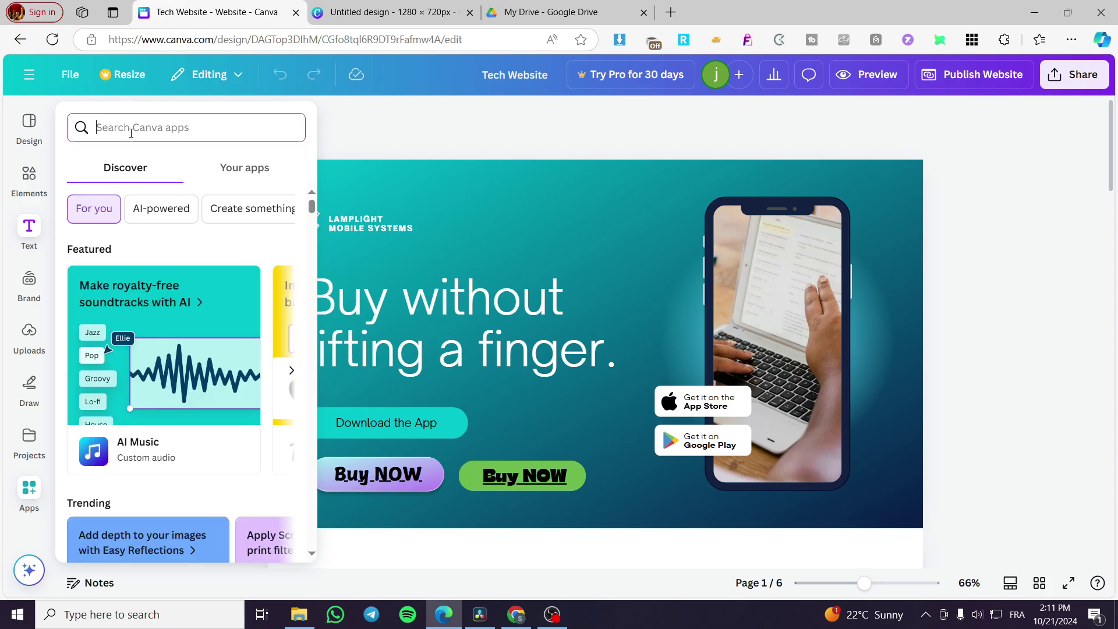
type("e")
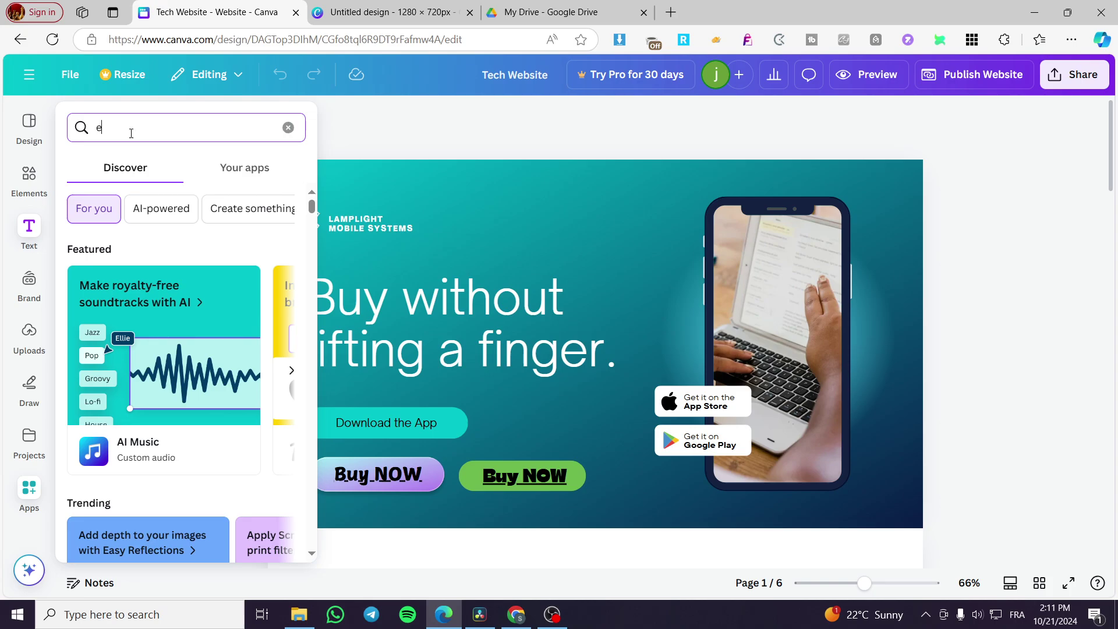
type("mbed")
left_click(85, 183)
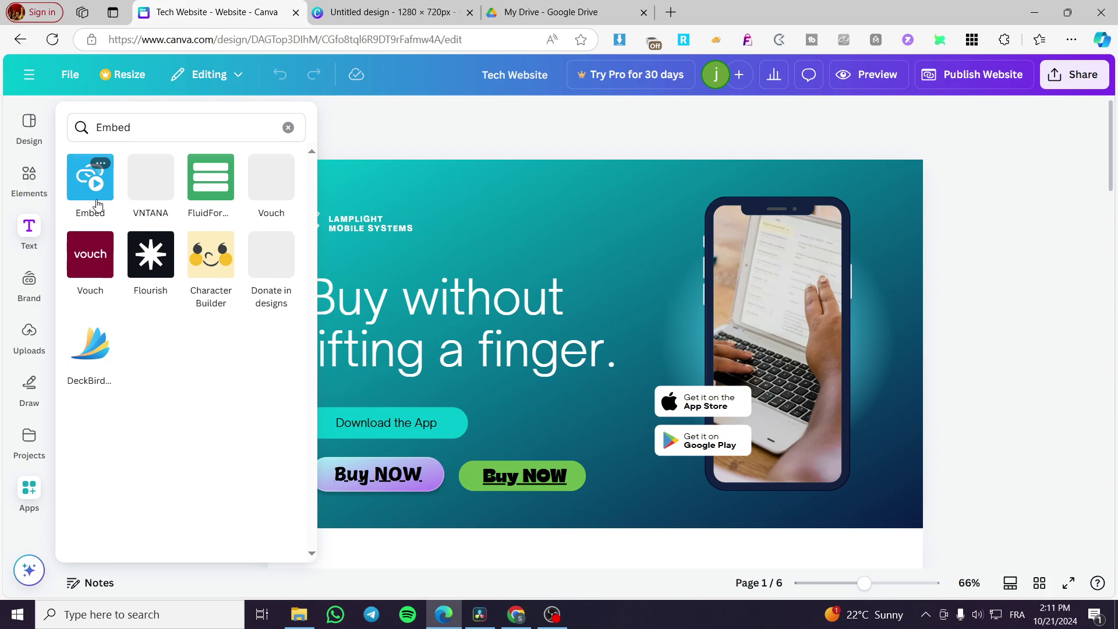
- Paste the copied smart embed link into the Embed app and add it to the design
left_click(90, 187)
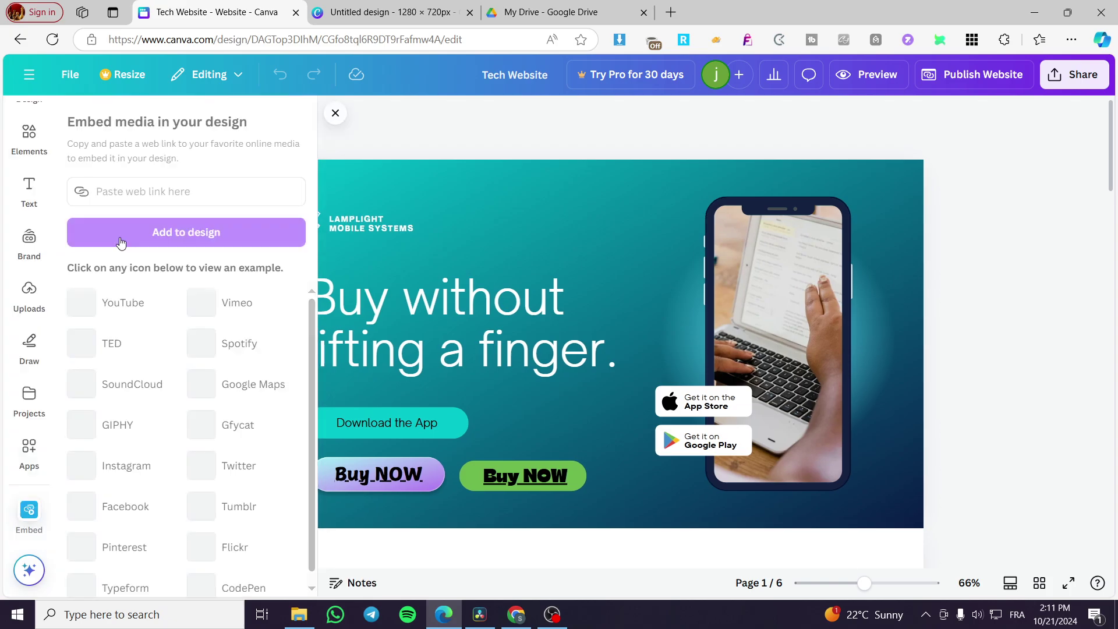
left_click(120, 321)
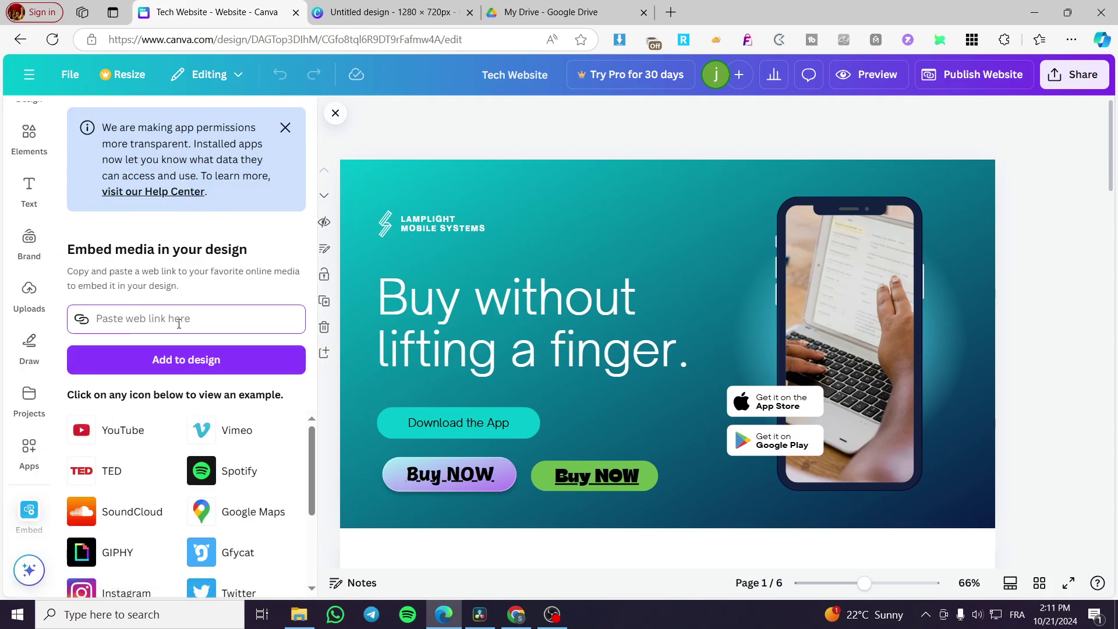
key("ctrl+v")
left_click(183, 359)
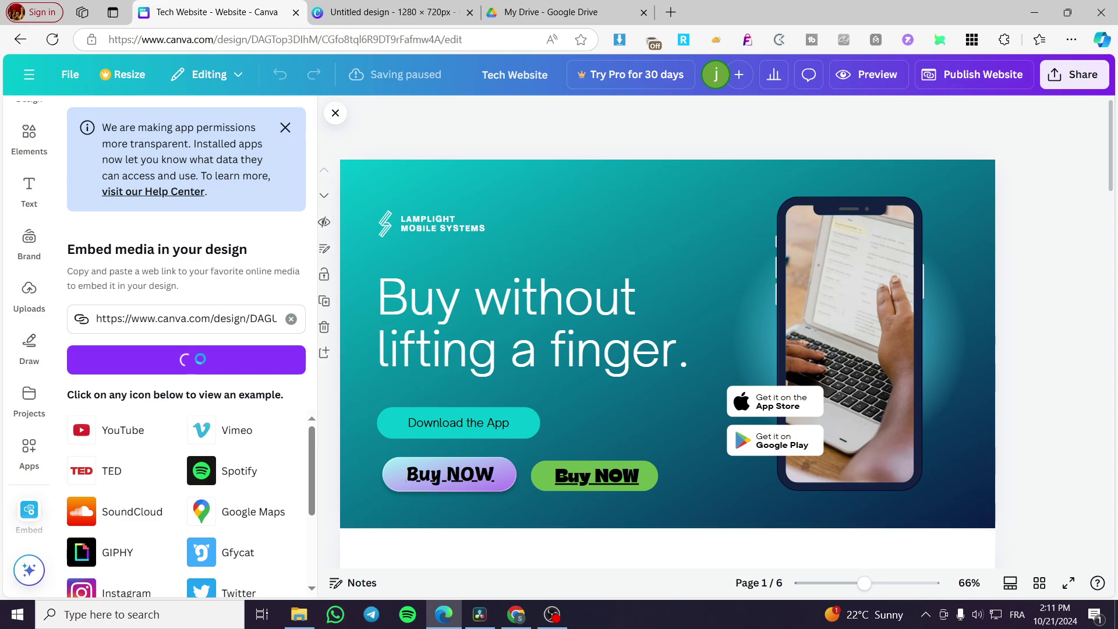
scroll(691, 366, "down", 3)
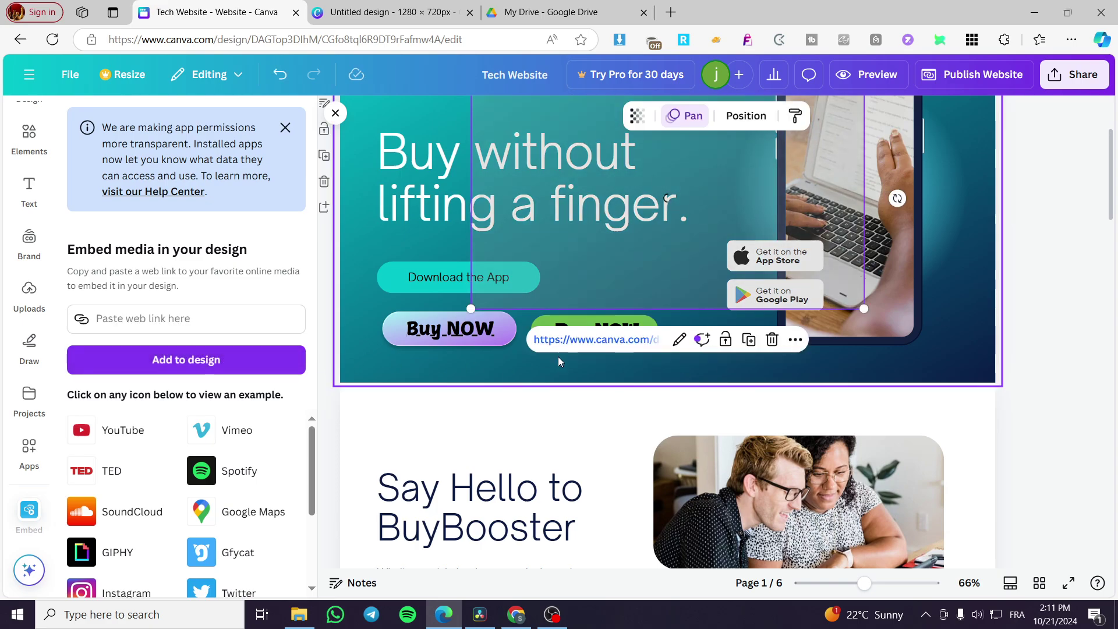
- Place the slideshow beside the Best Features heading, shift the heading left, and dismiss the permissions notice
scroll(636, 244, "down", 10)
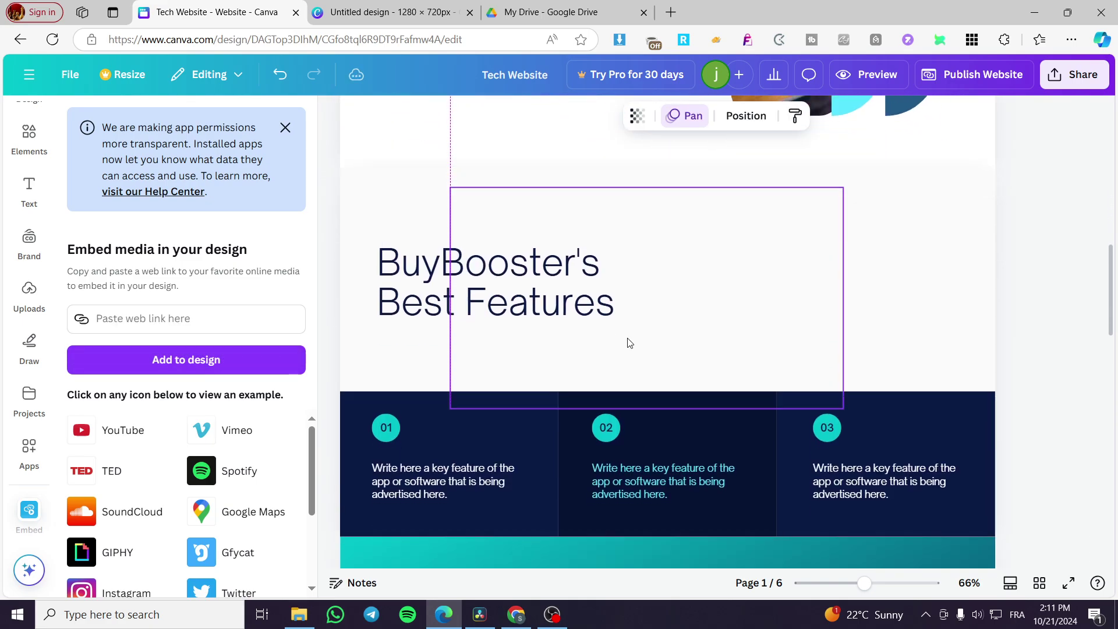
left_click_drag(755, 316, 777, 301)
left_click_drag(553, 298, 532, 297)
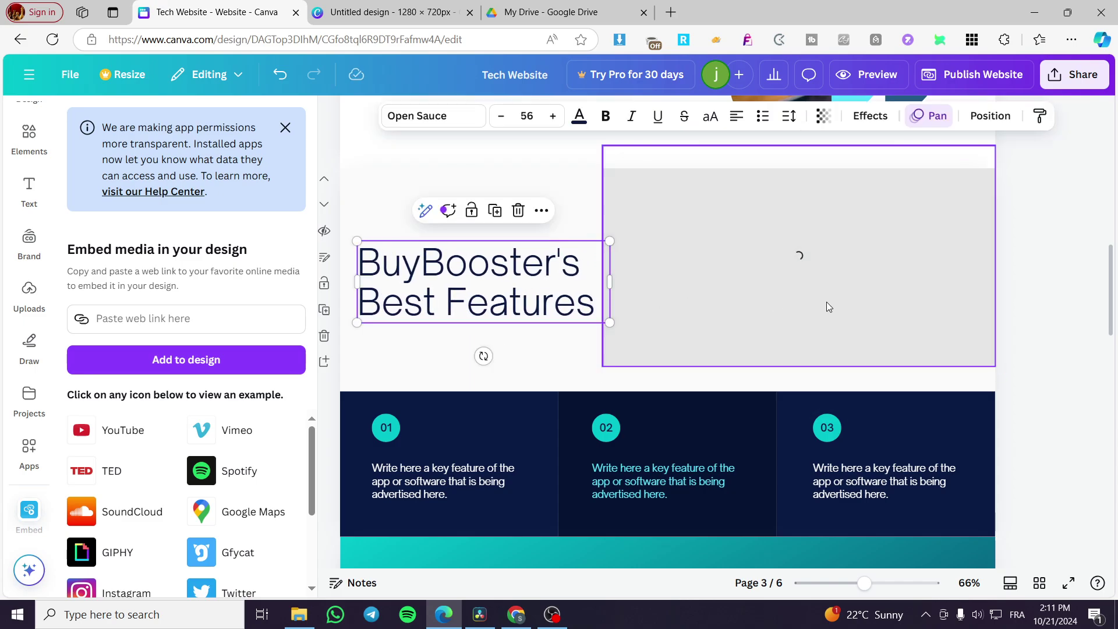
left_click(1041, 266)
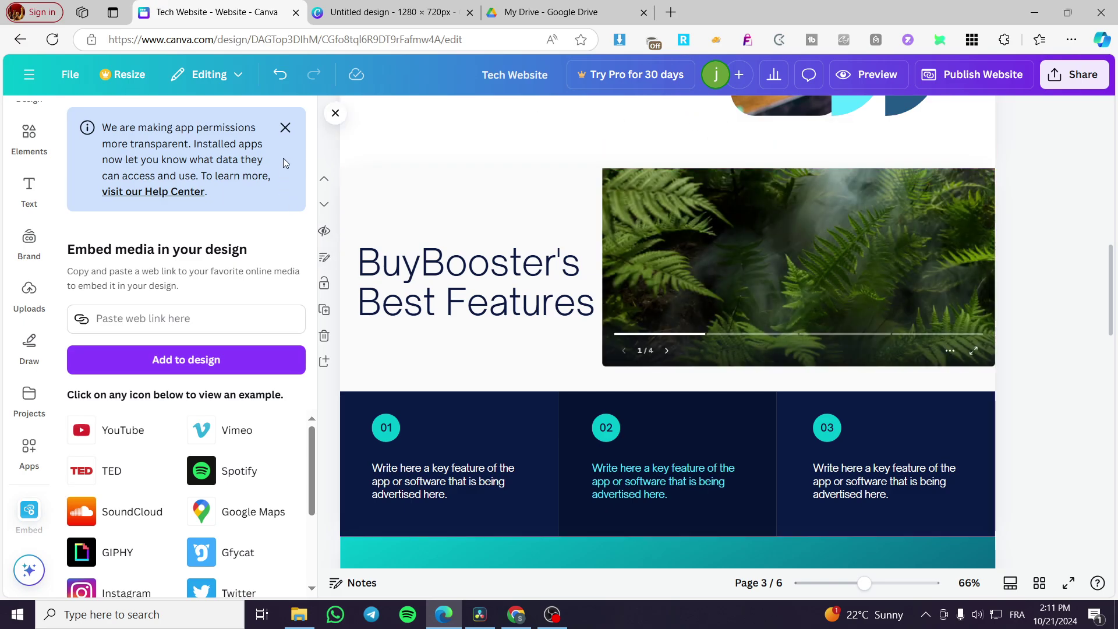
left_click(285, 128)
- Preview the website and scroll down to the 'BuyBooster's Best Features' section
left_click(989, 81)
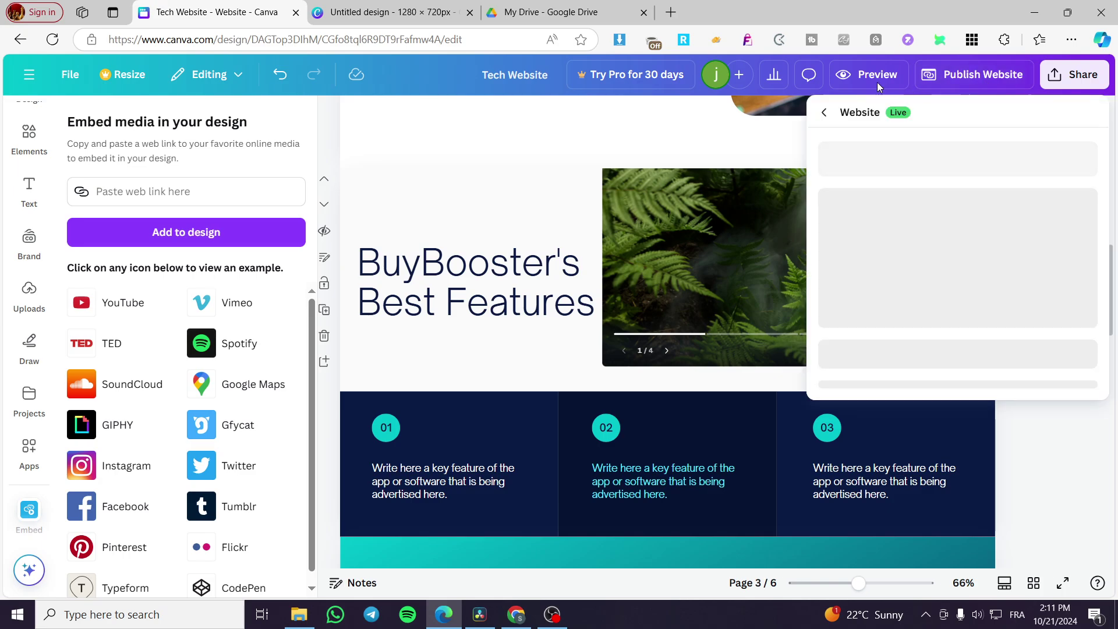
left_click(771, 133)
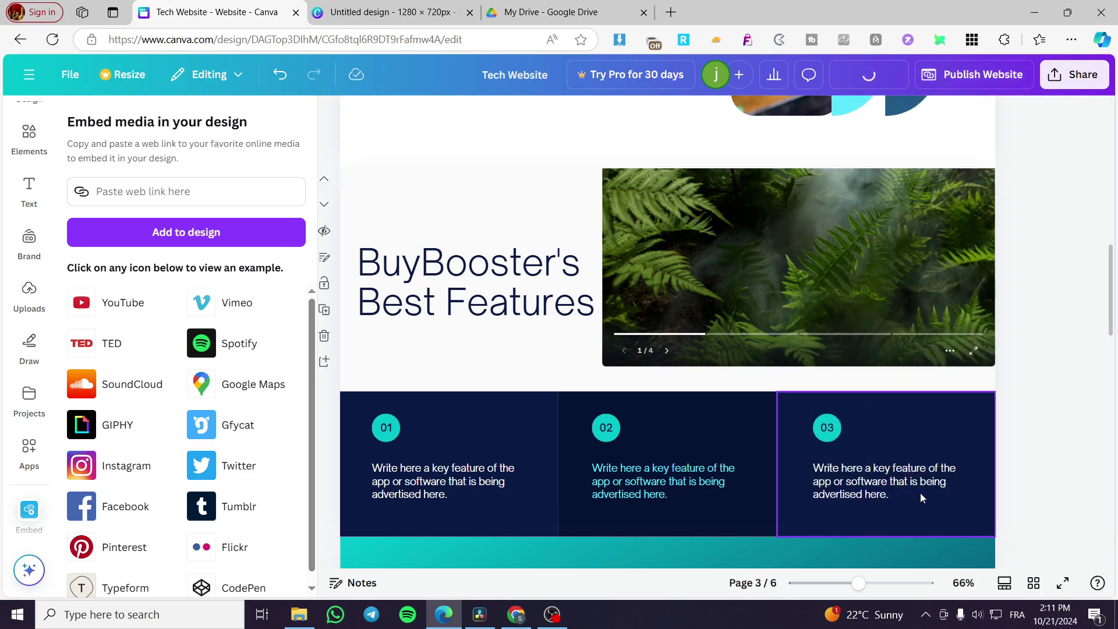
scroll(765, 309, "down", 5)
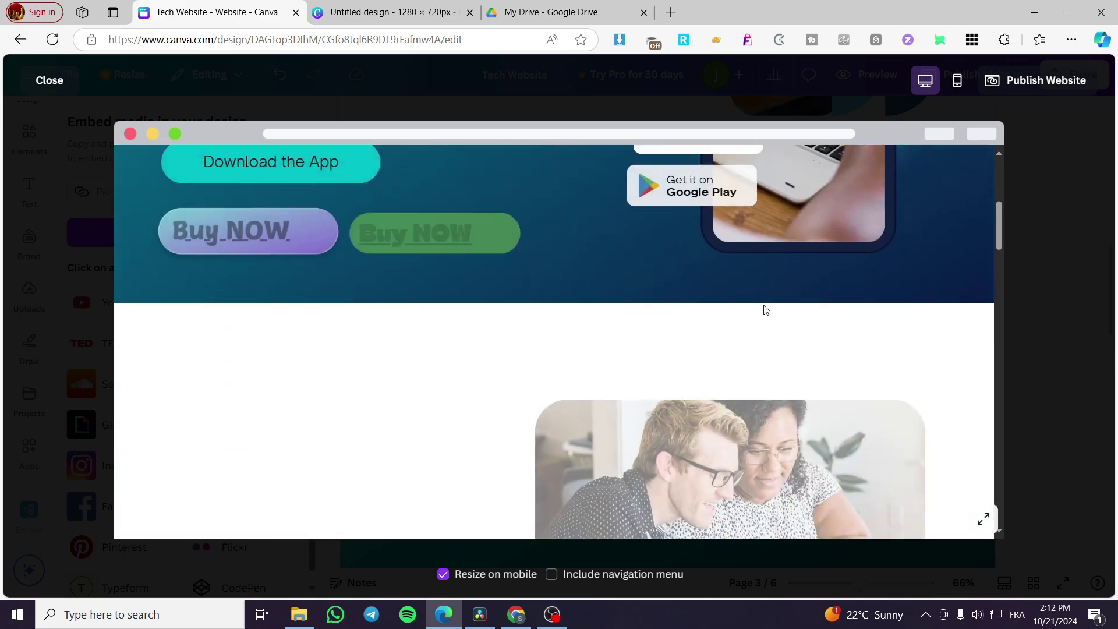
scroll(765, 309, "down", 8)
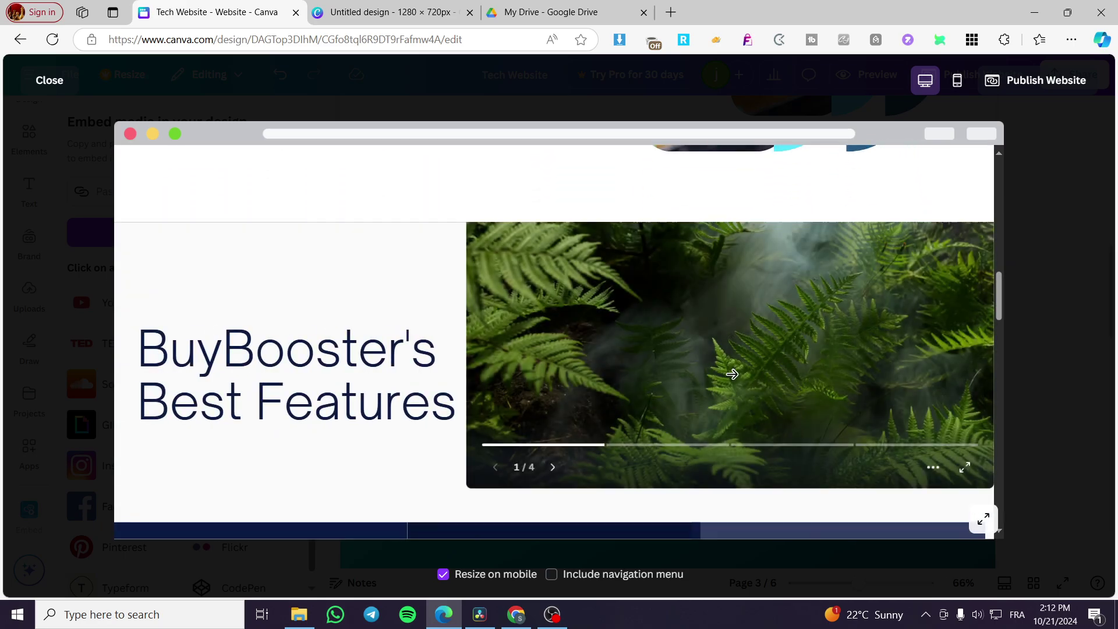
- Jump between slideshow slides: camera, fern, then the Eiffel Tower on slide 3
left_click(913, 380)
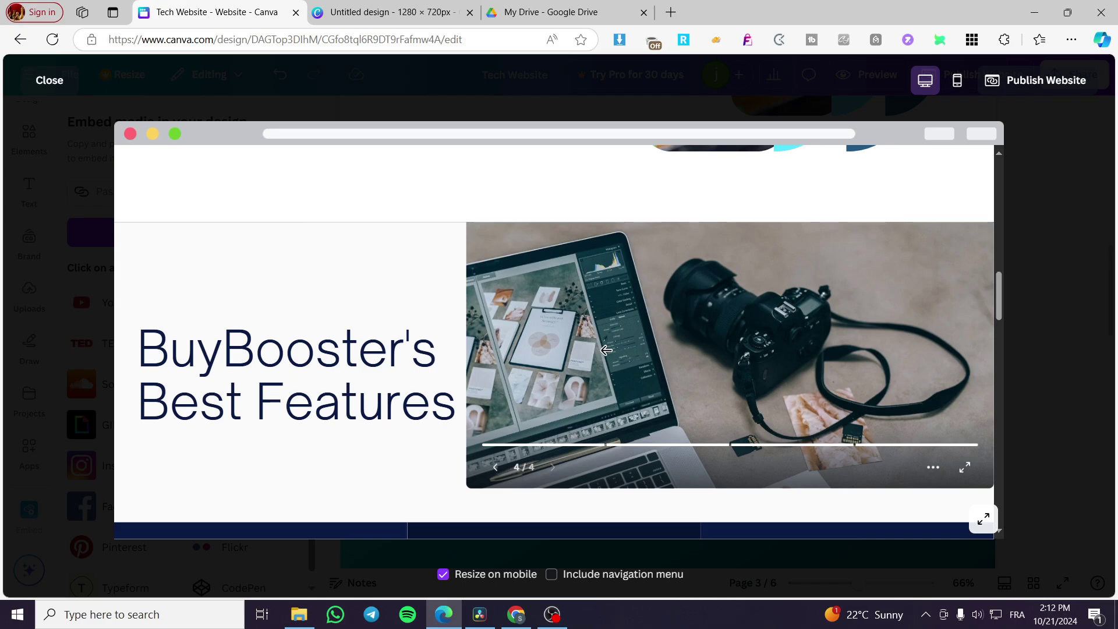
left_click(535, 444)
left_click(666, 444)
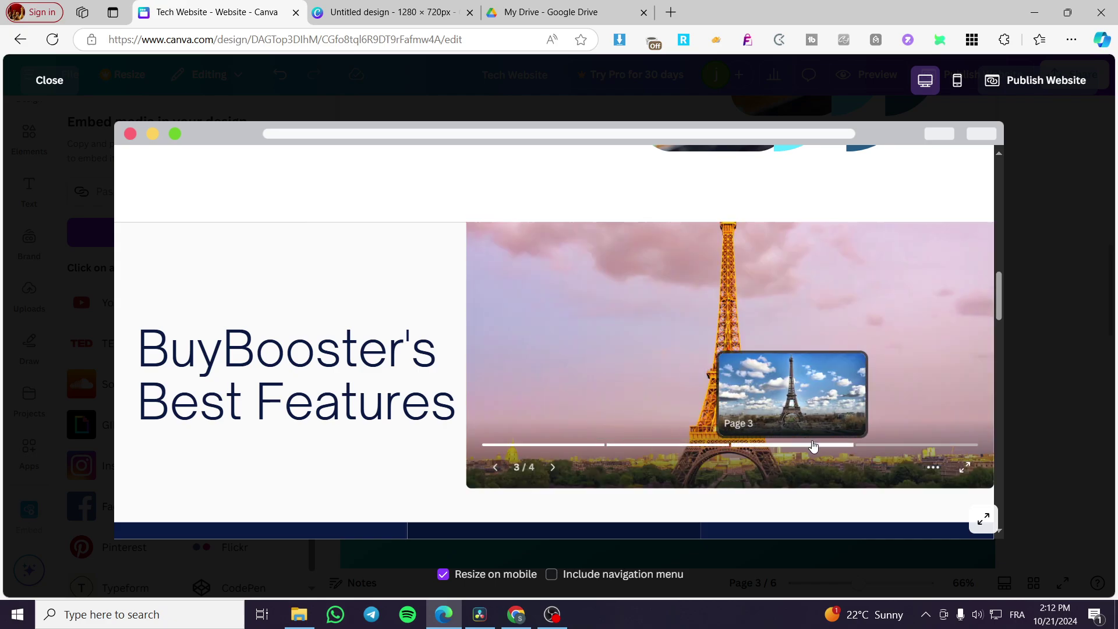